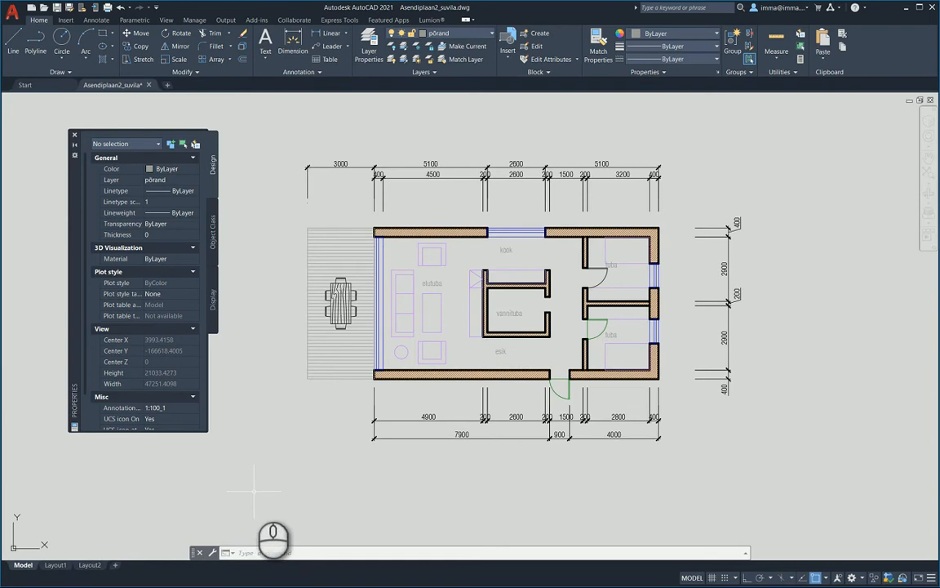
# Turn off the display of the Layout and Model tabs in the program's display options and apply the change.
pyautogui.click(12, 11)
pyautogui.click(107, 313)
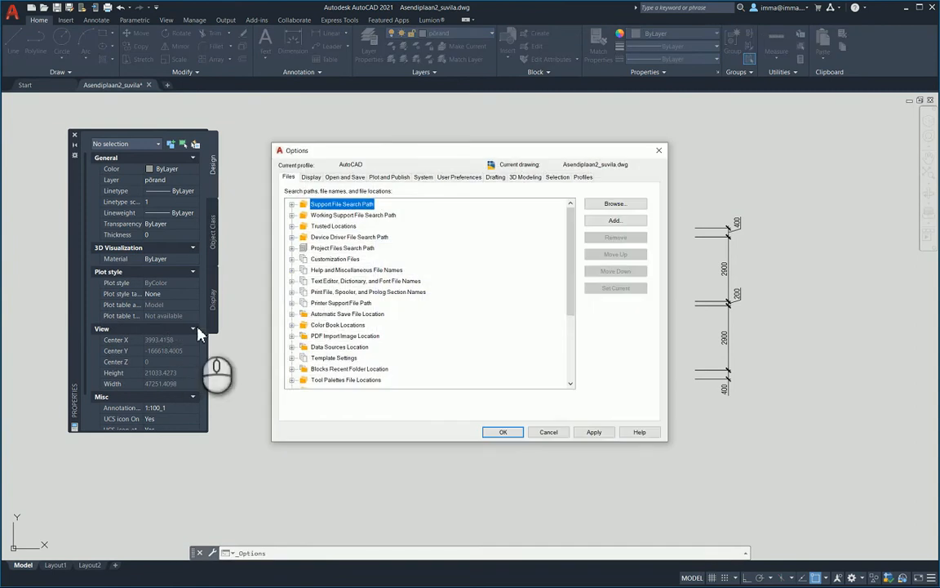
pyautogui.click(312, 177)
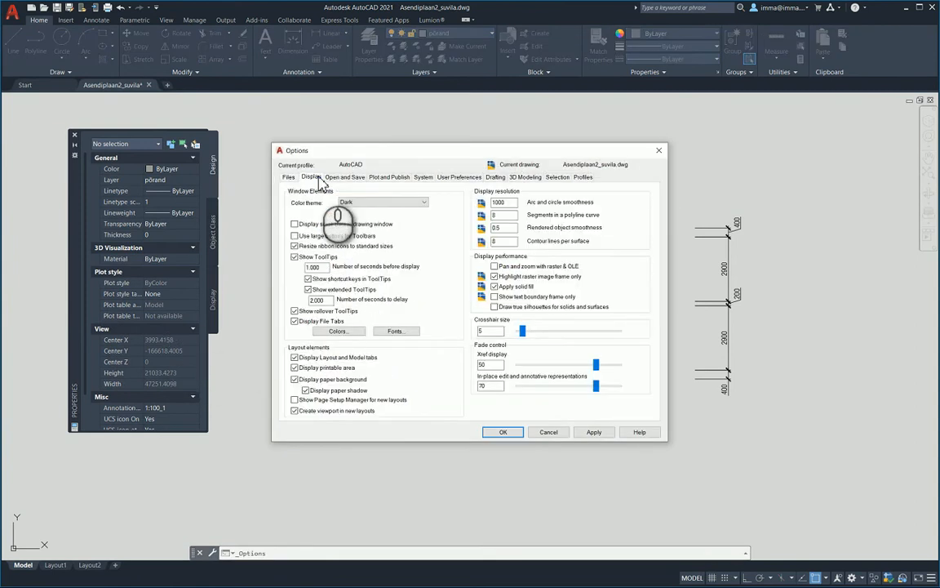
pyautogui.click(295, 359)
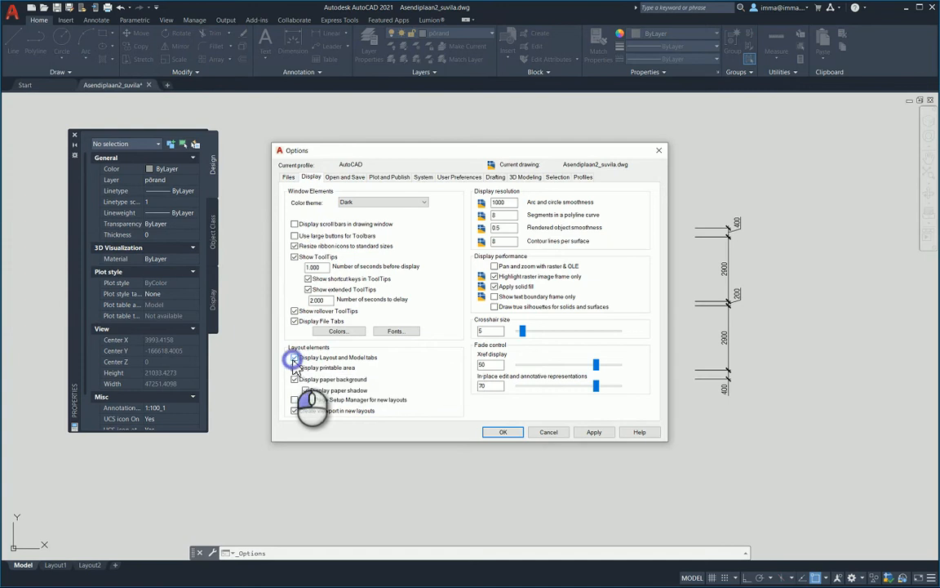
pyautogui.click(589, 432)
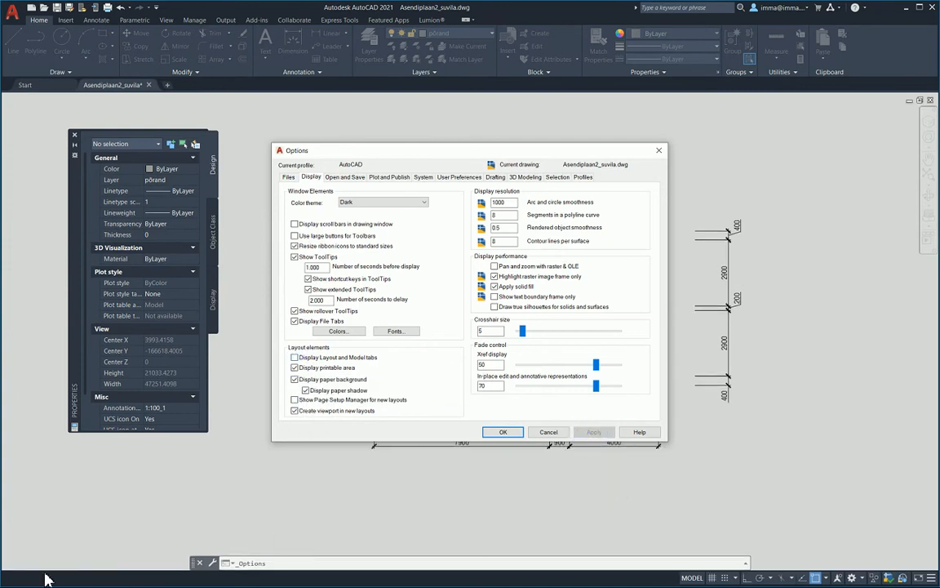
# Turn the display of the Layout and Model tabs back on, apply it and close the options.
pyautogui.click(295, 357)
pyautogui.click(594, 432)
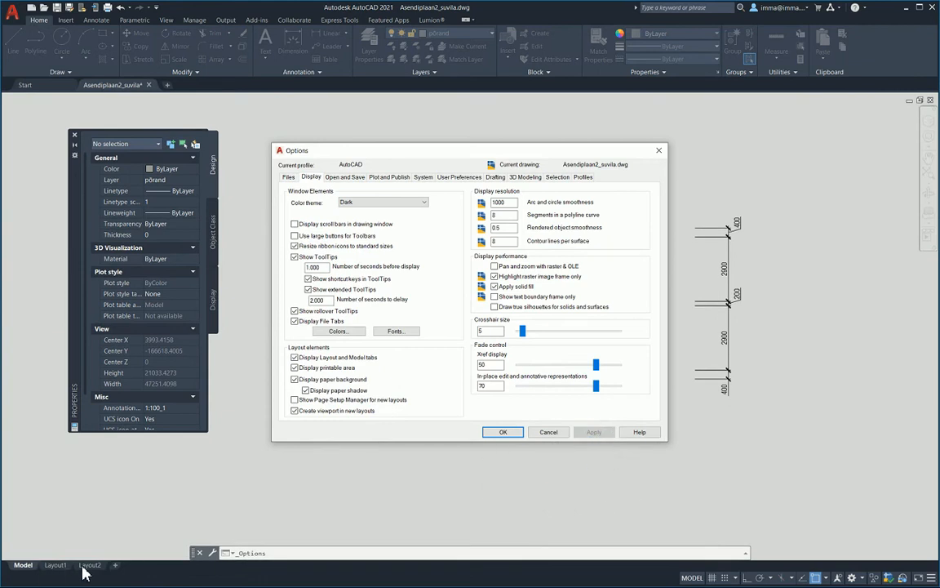
pyautogui.click(500, 432)
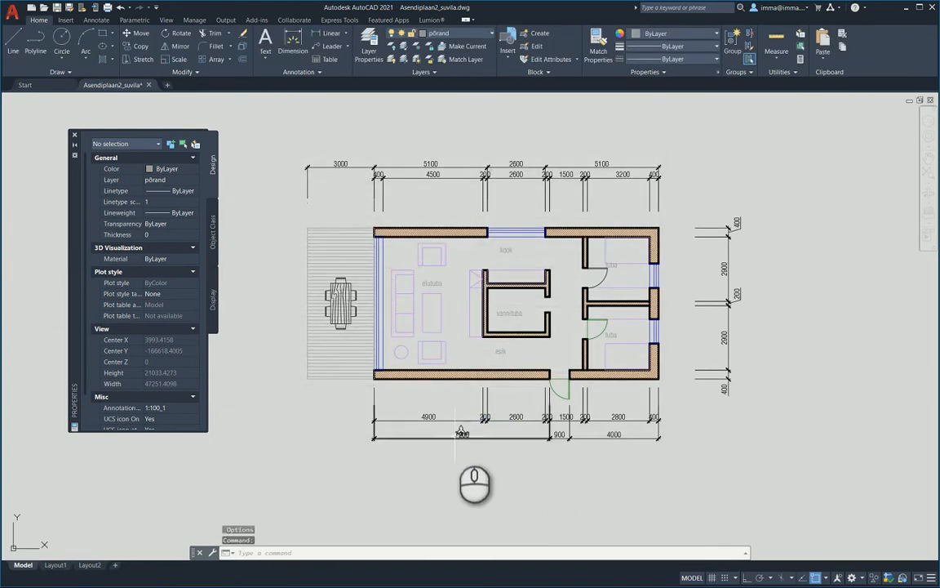
# Start plotting the model space floor plan as a single sheet instead of a batch plot.
pyautogui.moveTo(445, 402); pyautogui.dragTo(436, 406, button='middle')
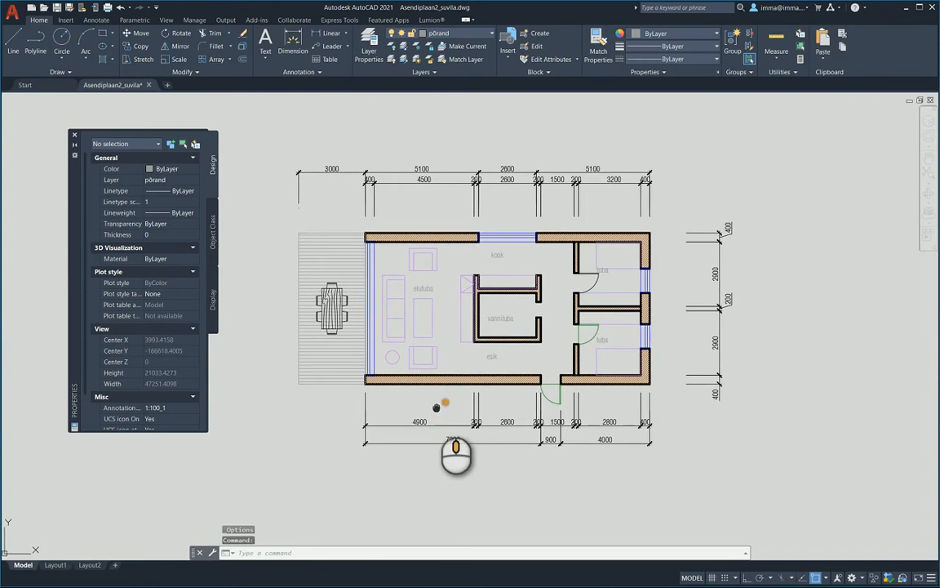
pyautogui.moveTo(628, 276); pyautogui.dragTo(591, 283, button='middle')
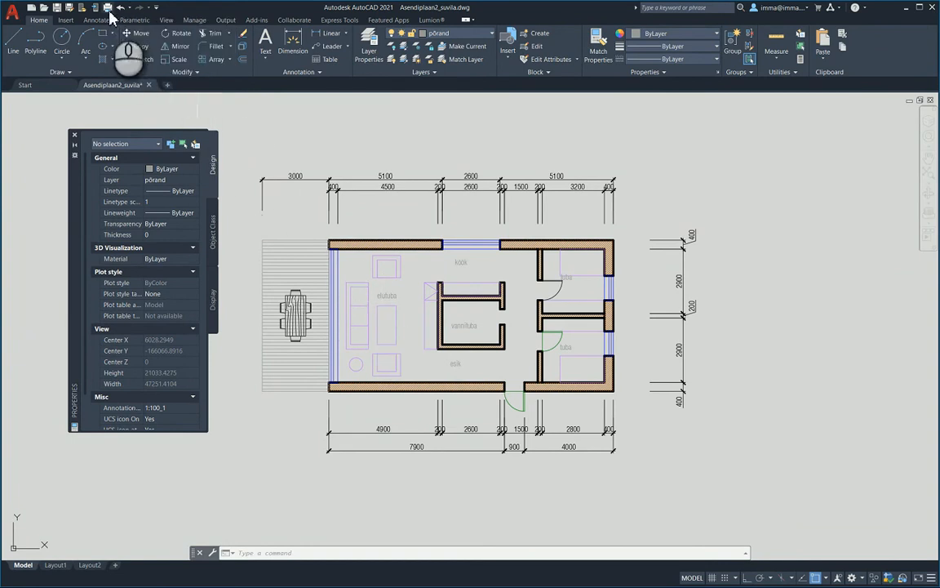
pyautogui.click(223, 21)
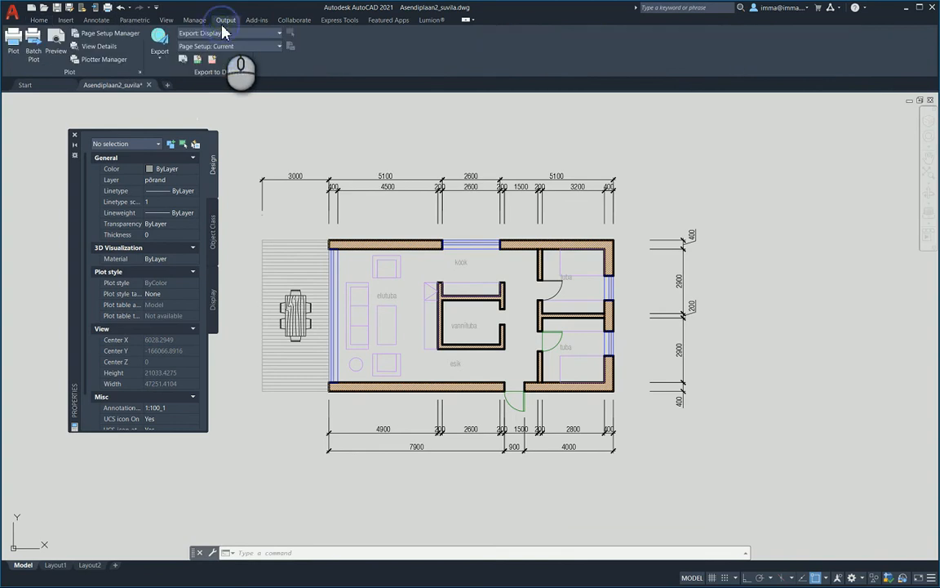
pyautogui.click(12, 52)
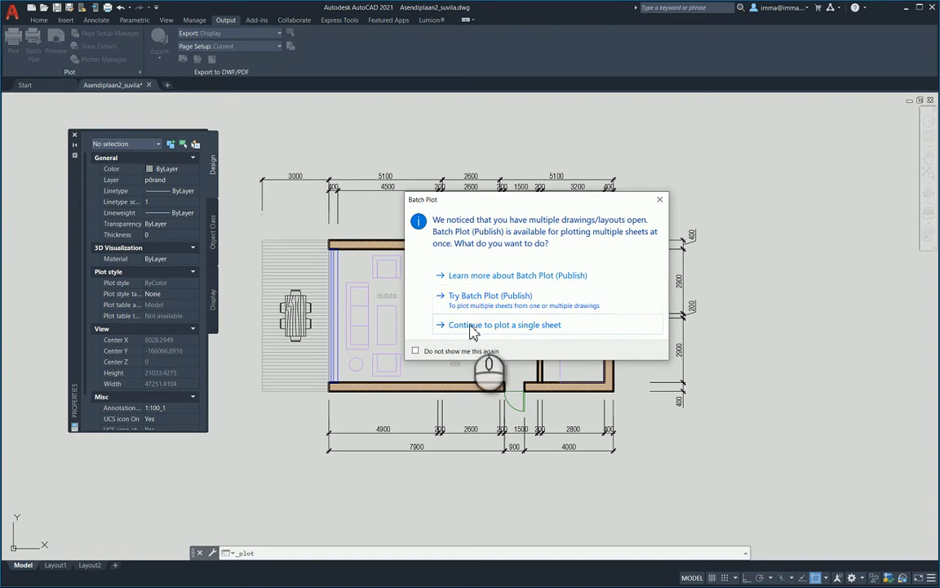
pyautogui.click(471, 329)
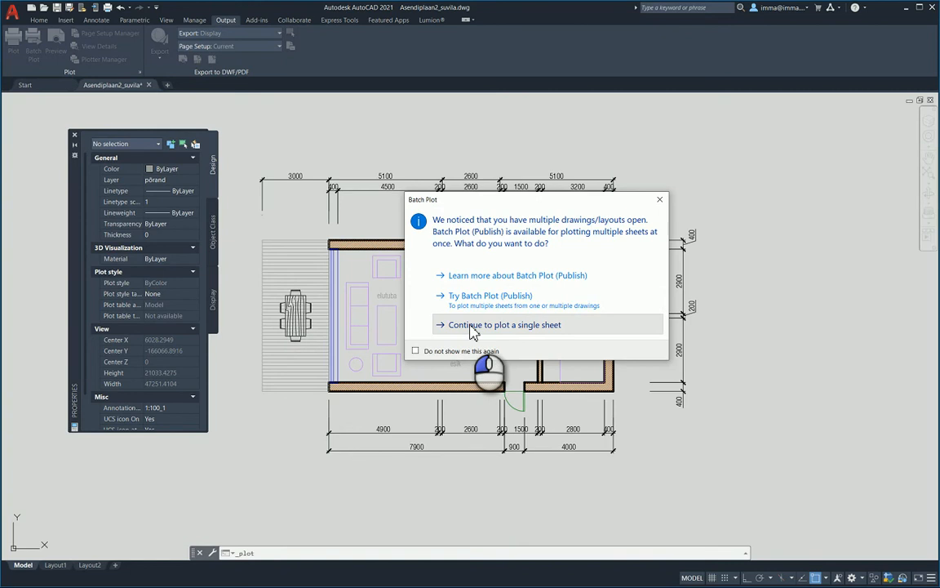
pyautogui.click(472, 327)
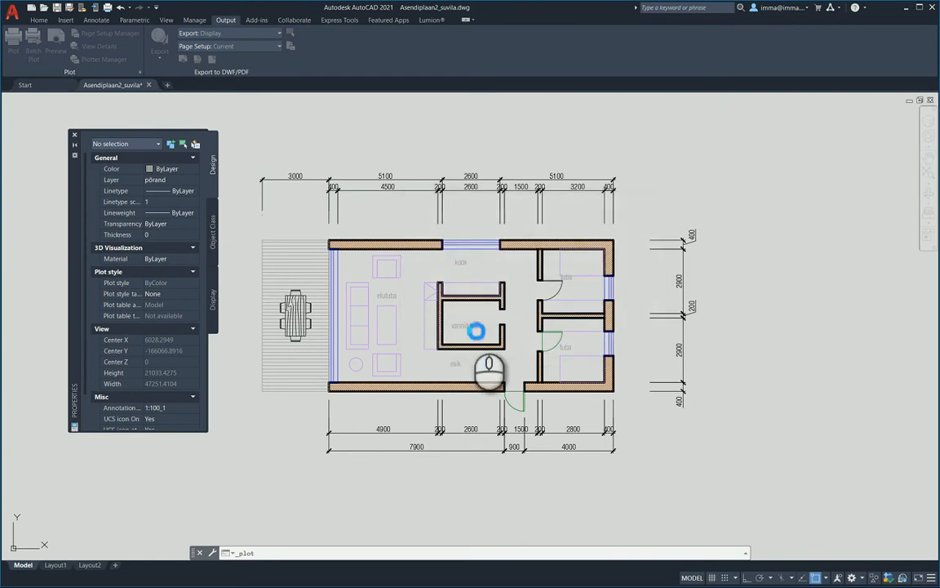
# Choose DWG To PDF.pc3 as the plotter for the model plot.
pyautogui.moveTo(442, 167); pyautogui.dragTo(518, 159)
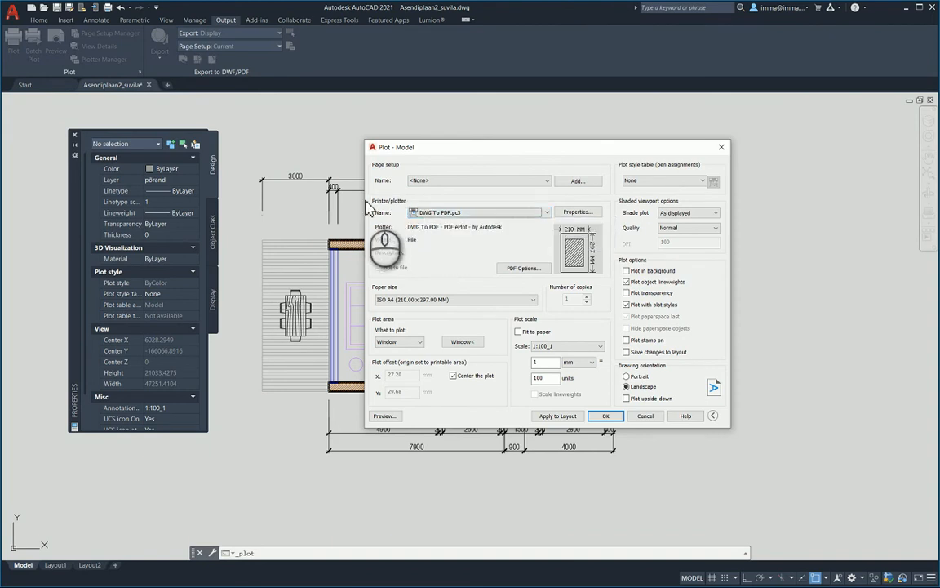
pyautogui.click(504, 214)
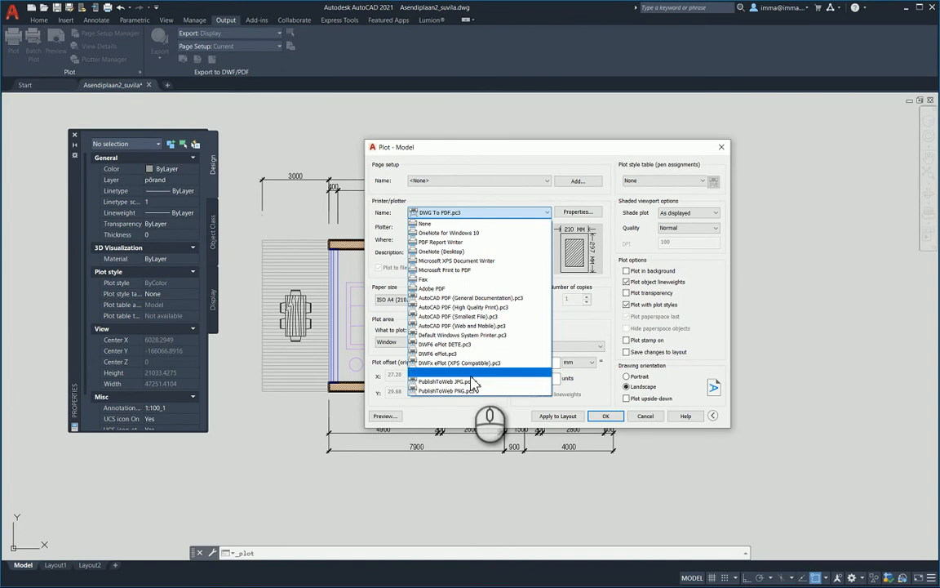
pyautogui.click(474, 373)
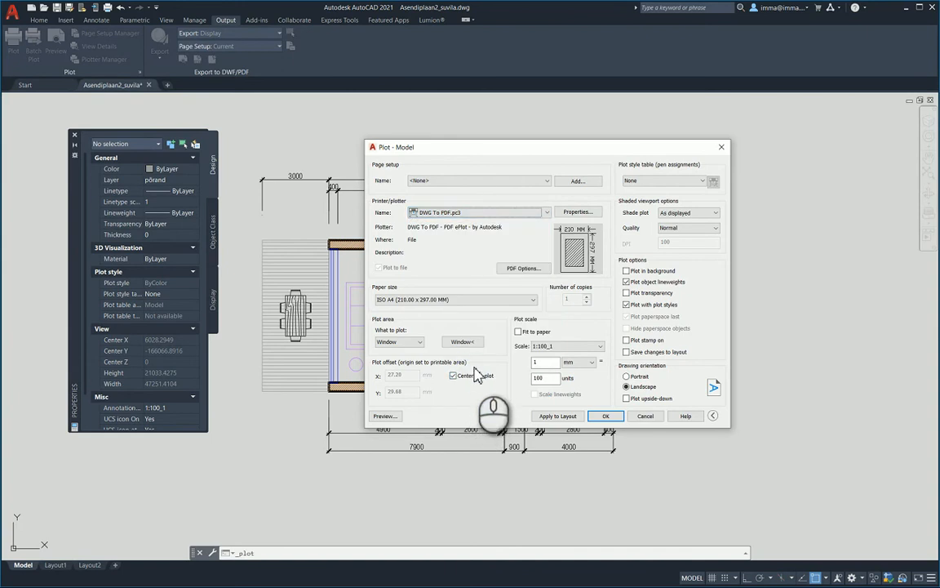
# Set the plot's paper size to ISO full bleed A4 (210.00 x 297.00 MM).
pyautogui.click(435, 303)
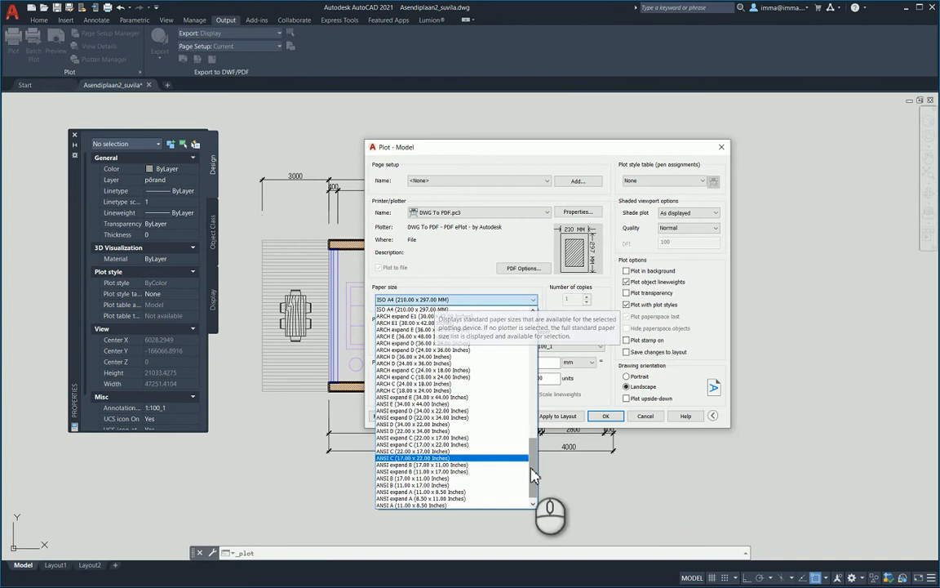
pyautogui.moveTo(536, 473); pyautogui.dragTo(536, 357)
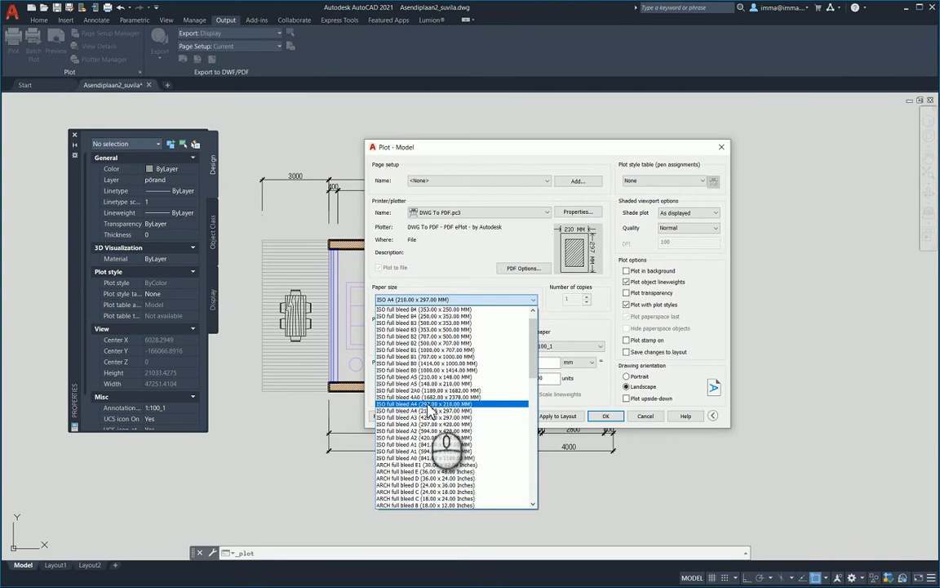
pyautogui.moveTo(535, 377); pyautogui.dragTo(533, 452)
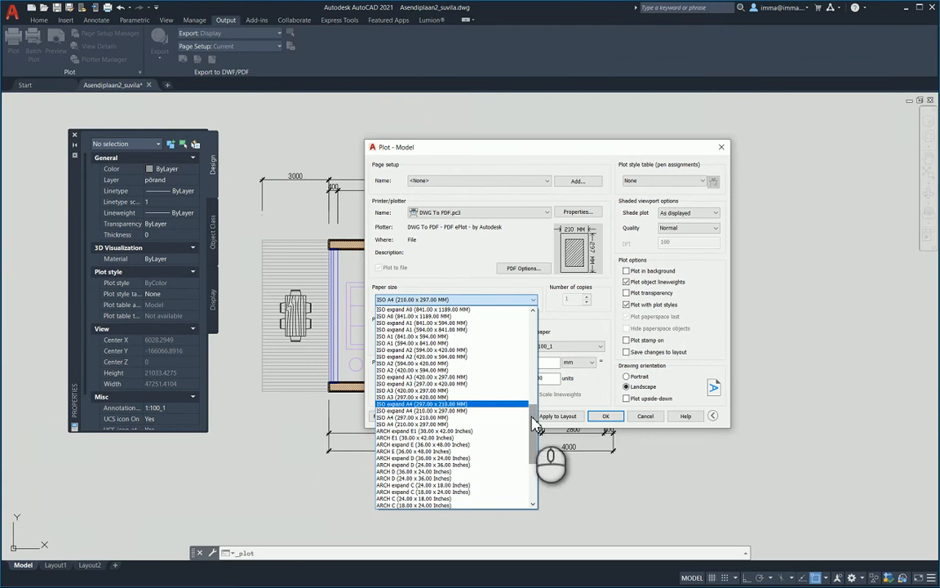
pyautogui.moveTo(535, 457); pyautogui.dragTo(537, 326)
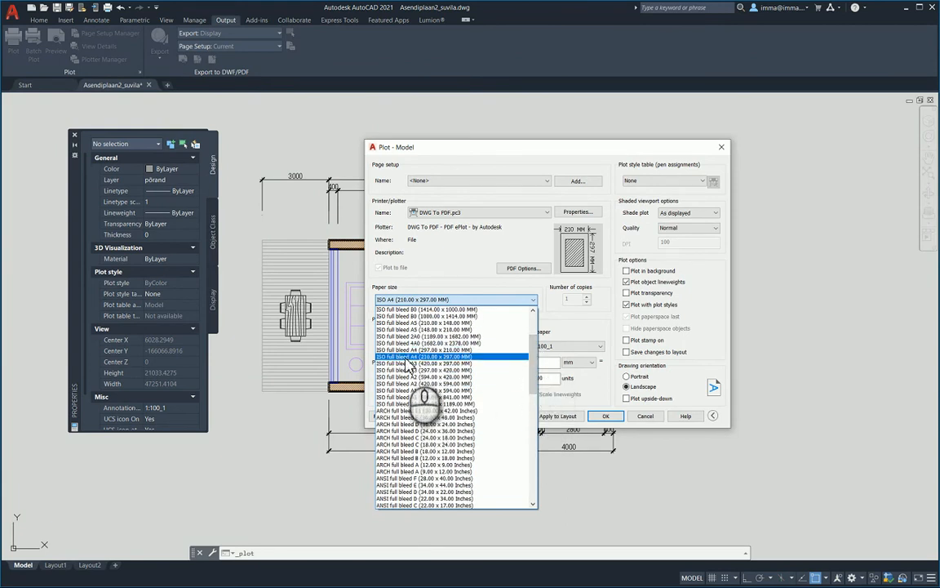
pyautogui.click(406, 357)
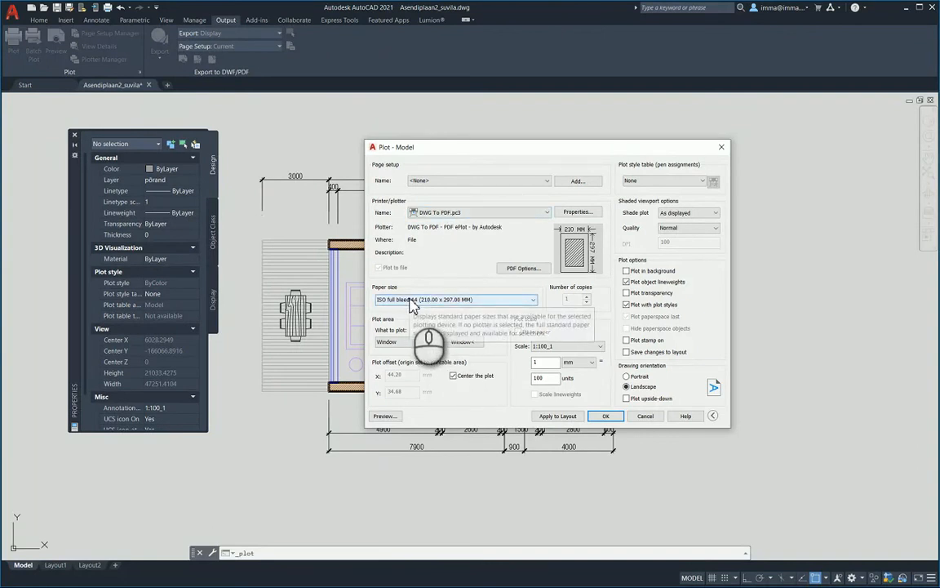
# Set the plot area to Window and define the window around the whole floor plan with all its dimensions.
pyautogui.click(421, 342)
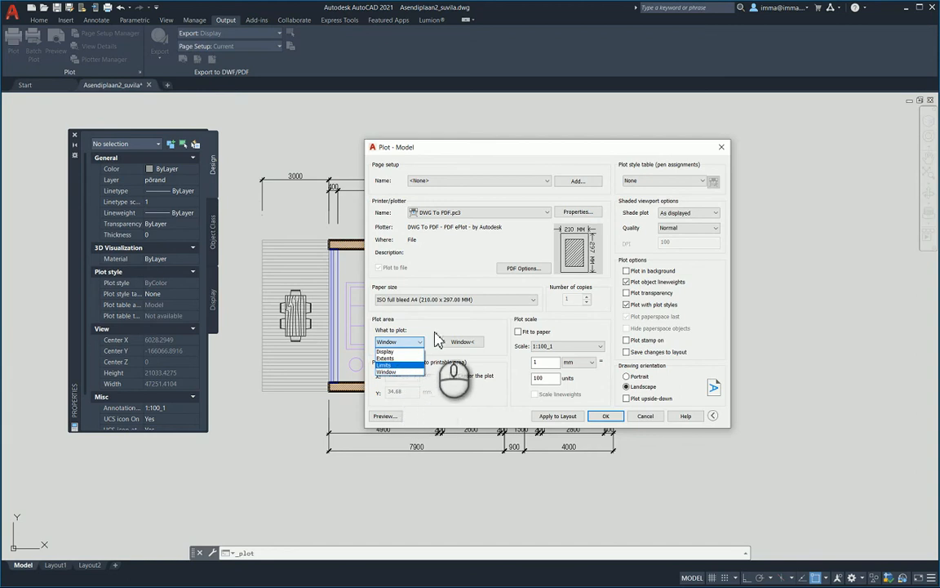
pyautogui.click(413, 372)
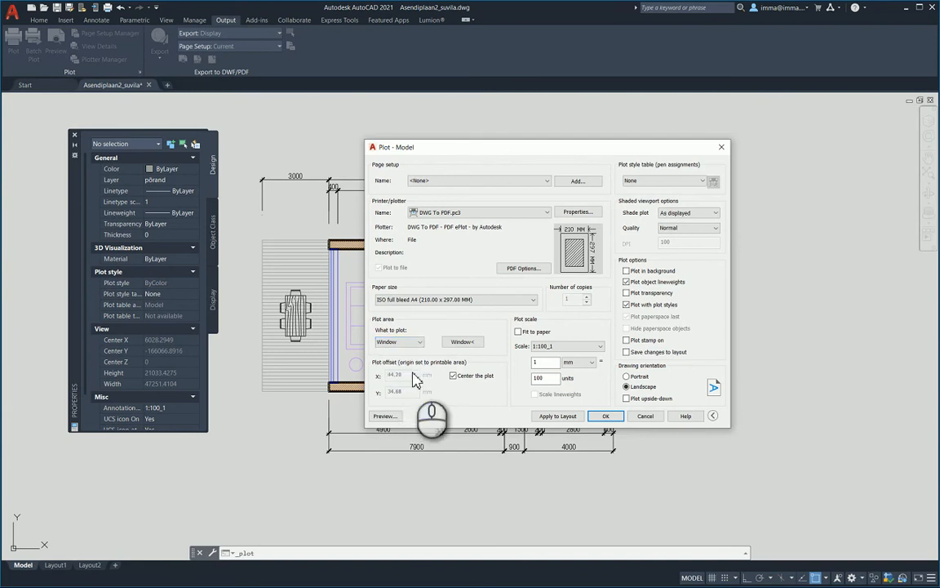
pyautogui.click(463, 343)
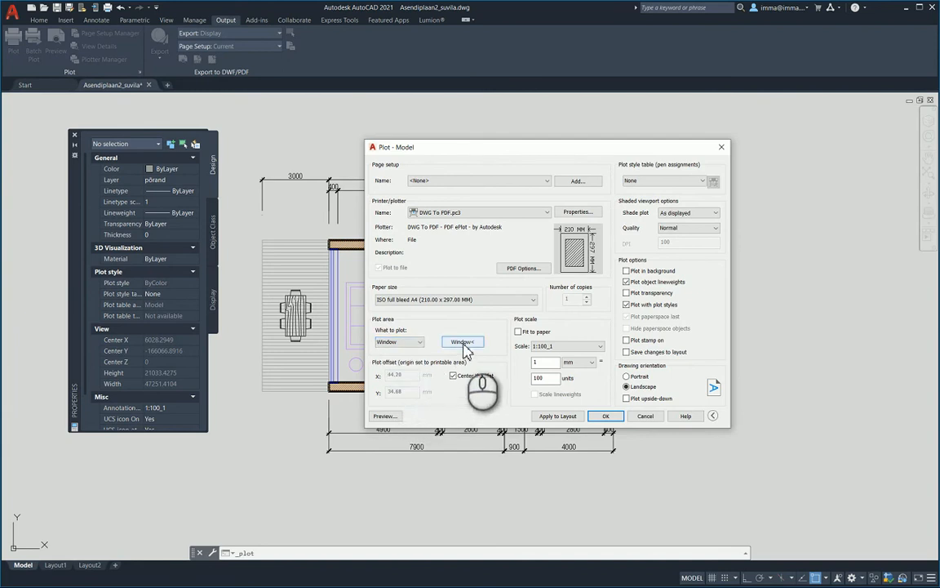
pyautogui.click(463, 343)
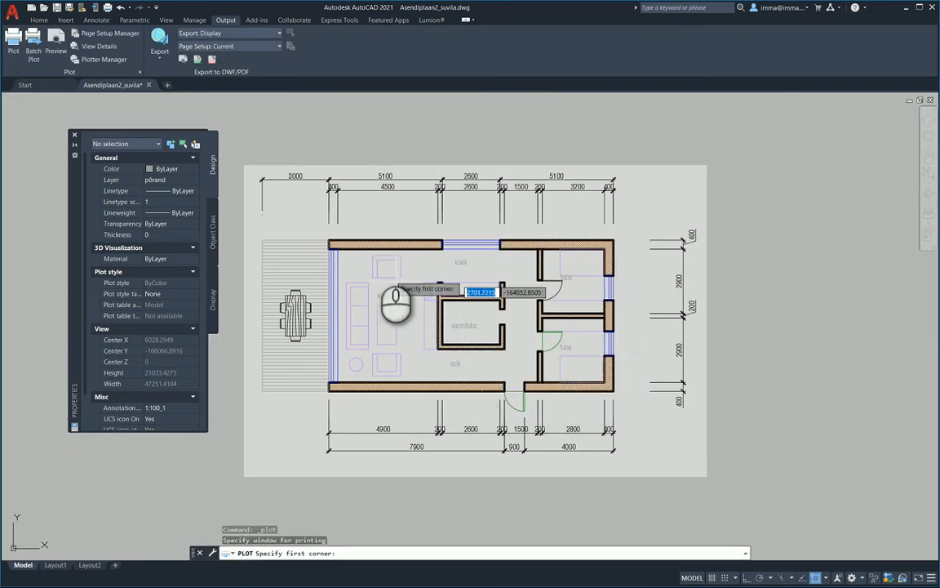
pyautogui.click(251, 155)
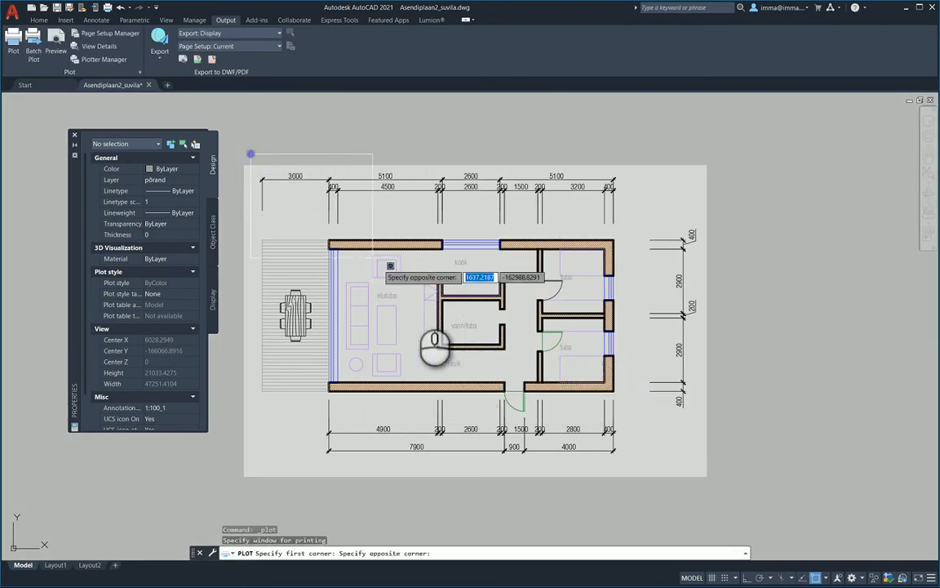
pyautogui.click(703, 486)
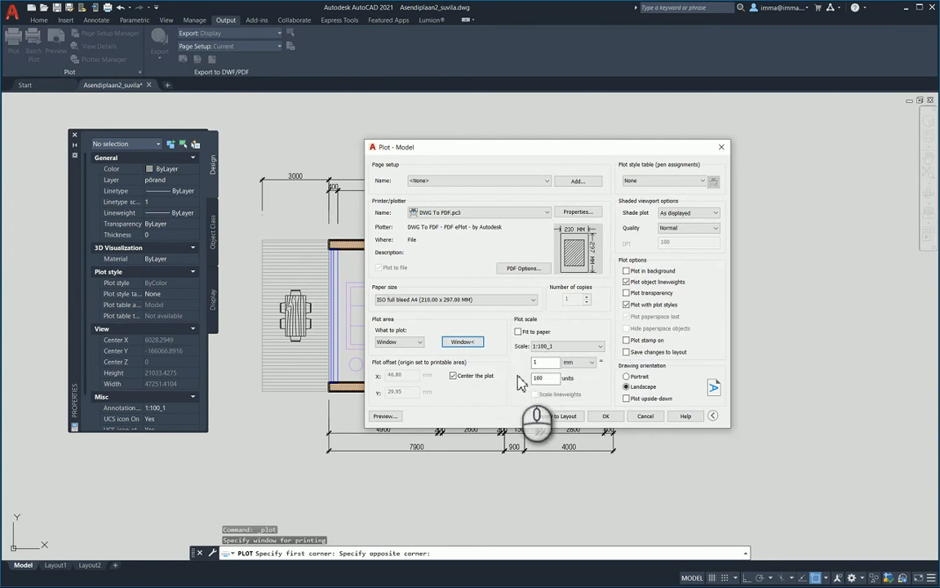
# Try fitting the plot to the paper, and try a fixed plot scale of 1 mm to 50 units.
pyautogui.click(519, 333)
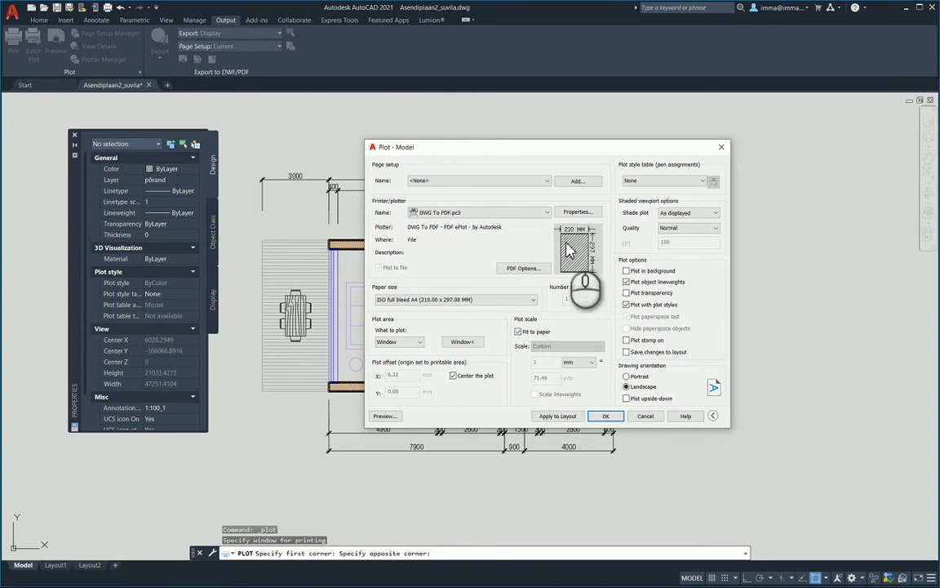
pyautogui.click(527, 334)
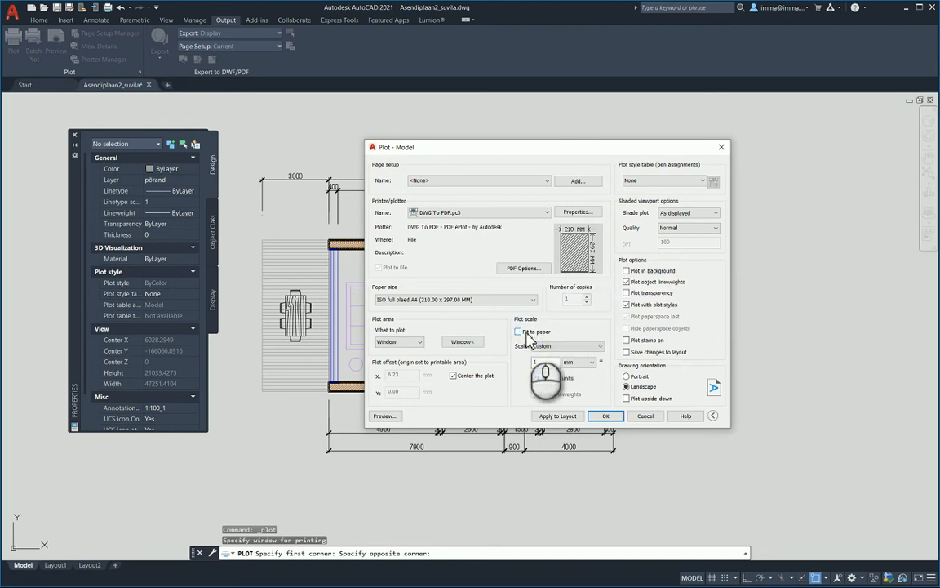
pyautogui.doubleClick(542, 377)
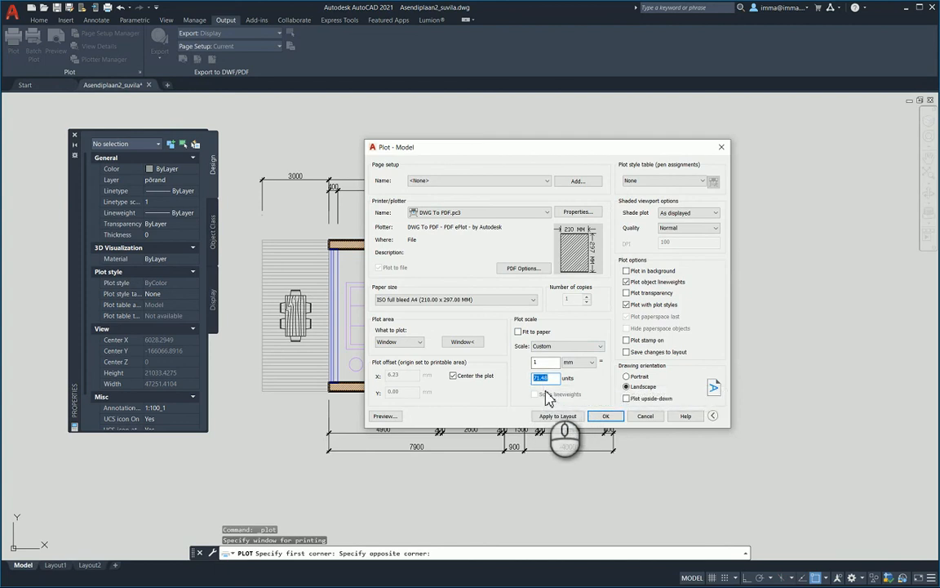
pyautogui.click(545, 361)
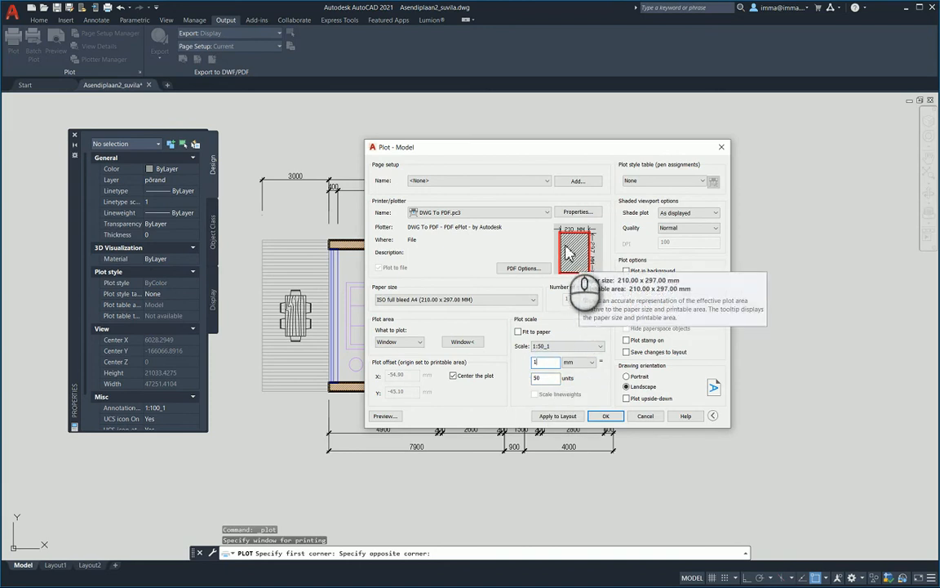
# Set the plot scale to 1 mm to 100 units and preview the plotted sheet.
pyautogui.doubleClick(543, 377)
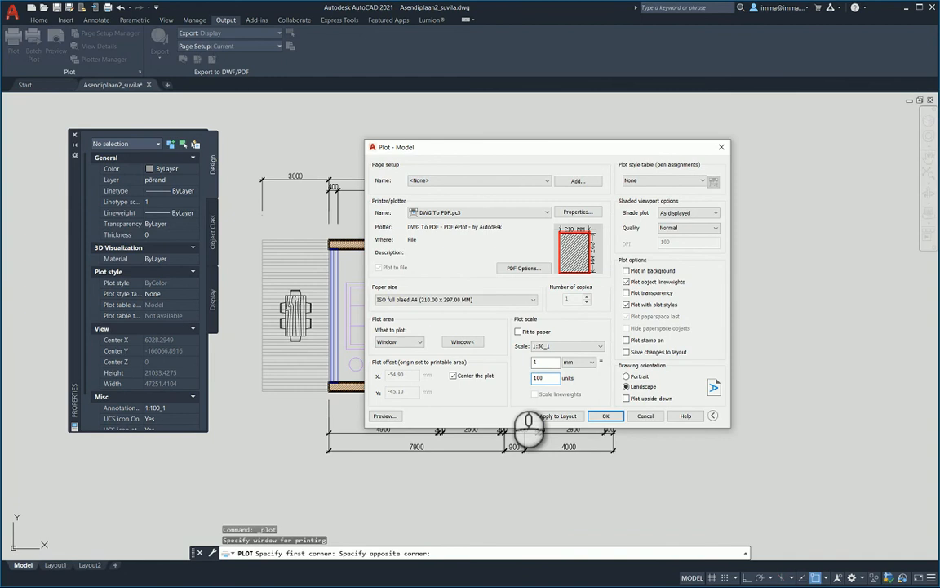
pyautogui.write('100')
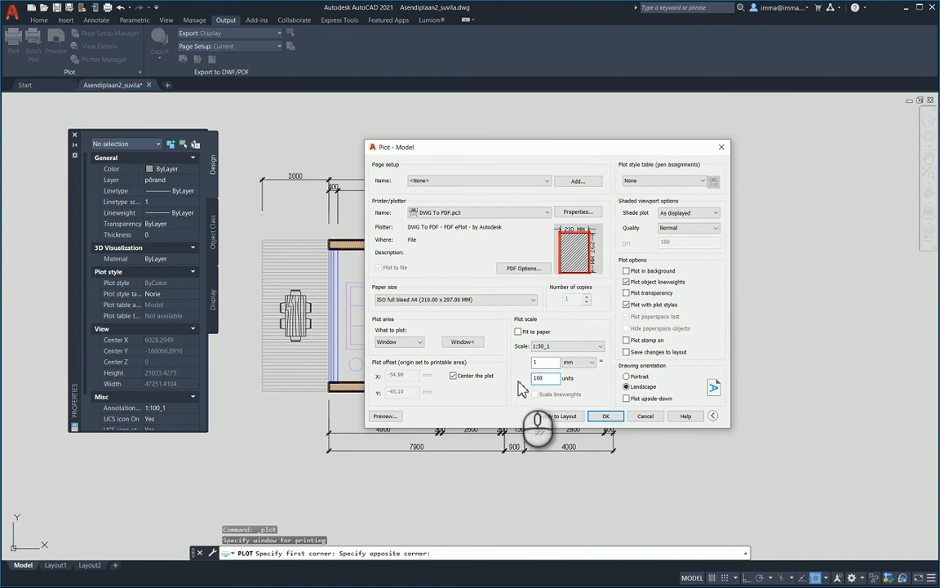
pyautogui.click(545, 363)
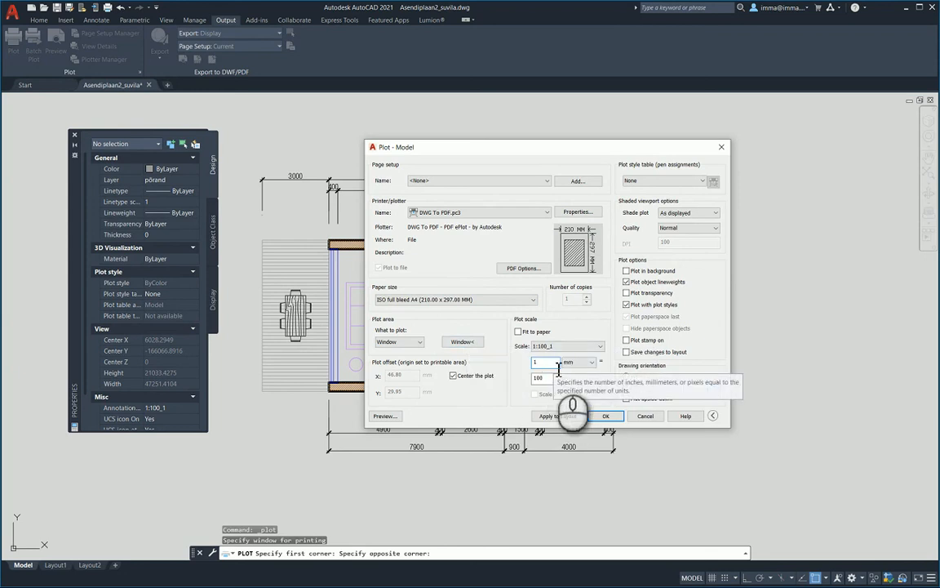
pyautogui.click(384, 416)
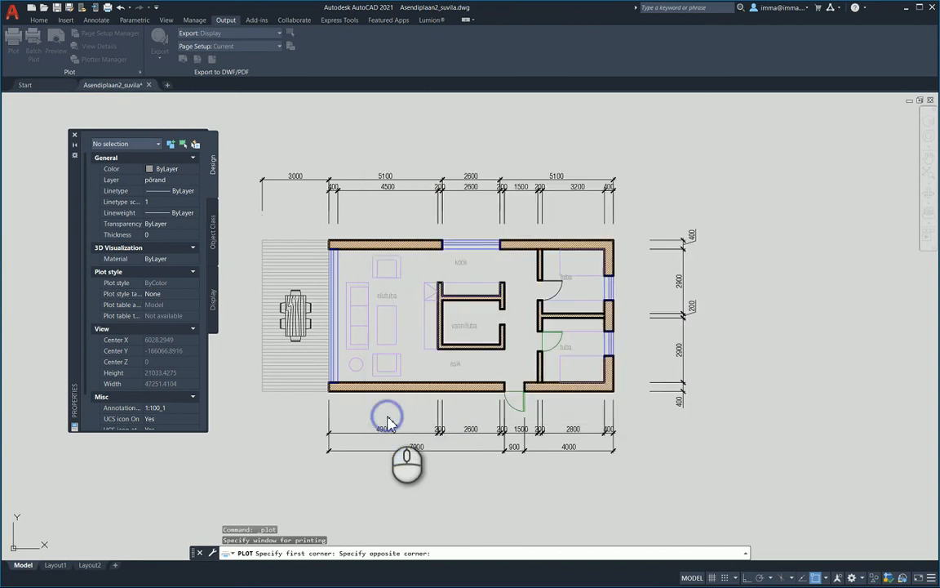
pyautogui.moveTo(388, 413); pyautogui.dragTo(421, 412, button='middle')
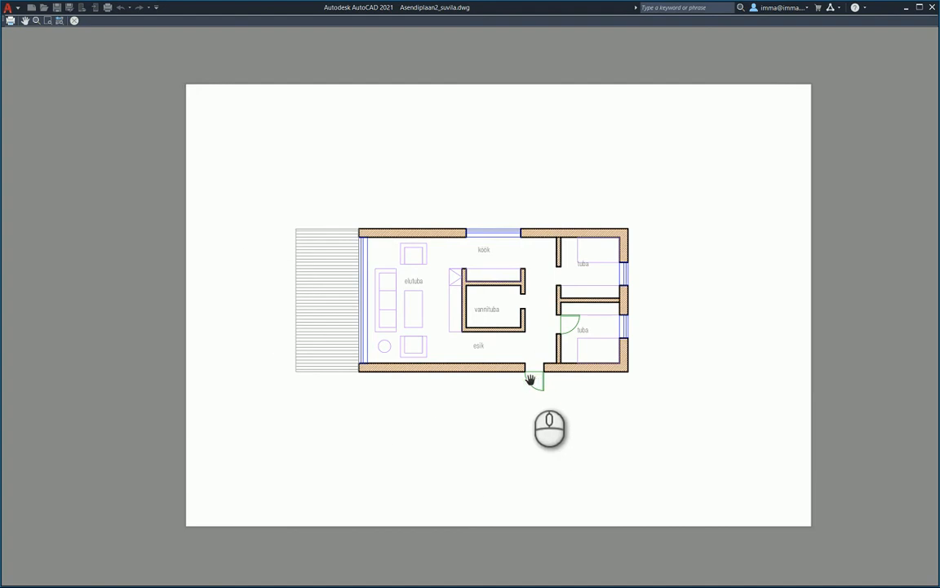
# Apply the plot settings to the layout and preview the sheet once more before leaving the plot setup.
pyautogui.press('Escape')
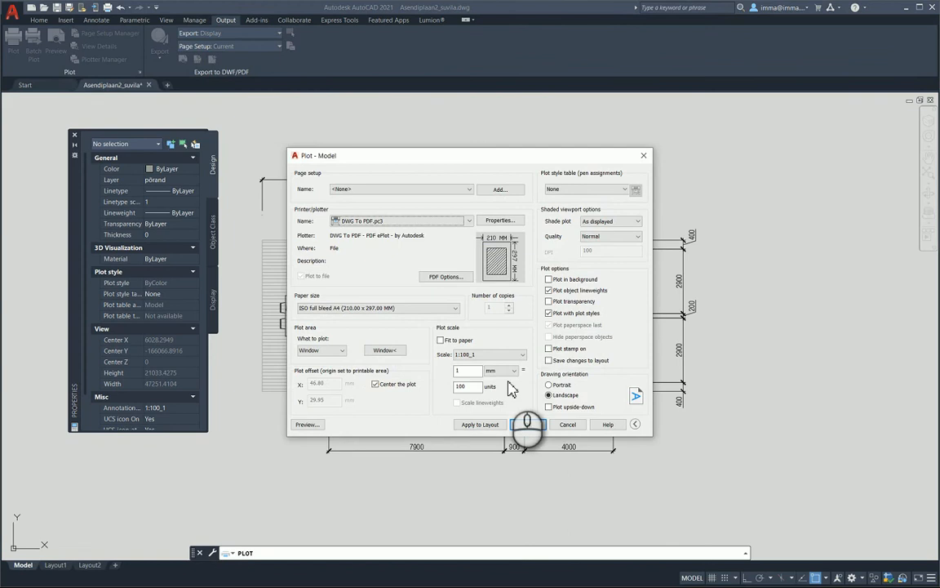
pyautogui.moveTo(467, 155); pyautogui.dragTo(679, 135)
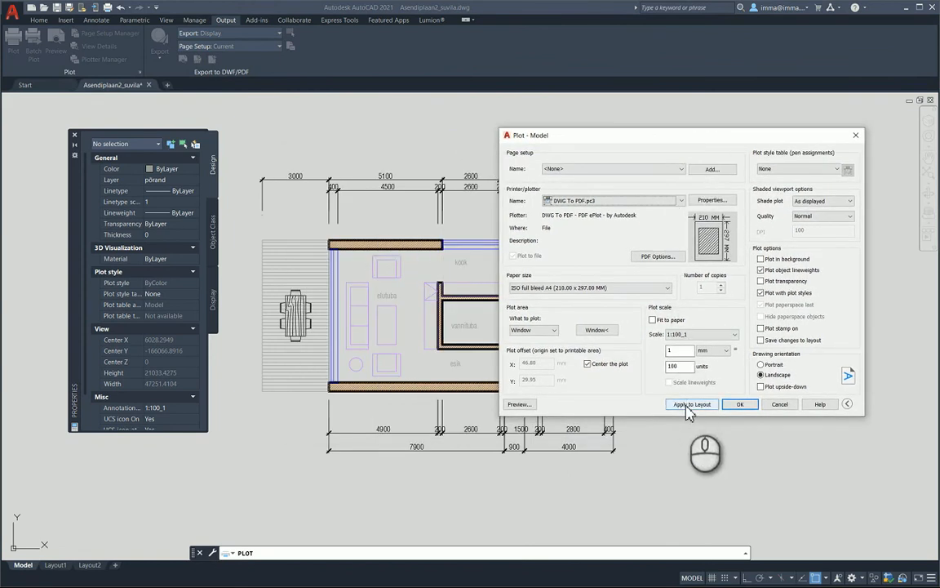
pyautogui.click(687, 408)
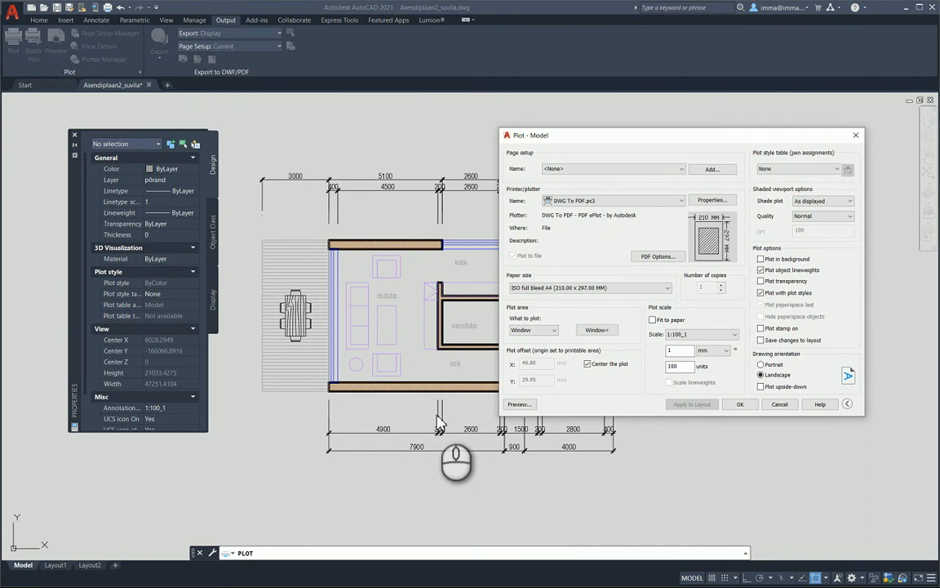
pyautogui.click(519, 404)
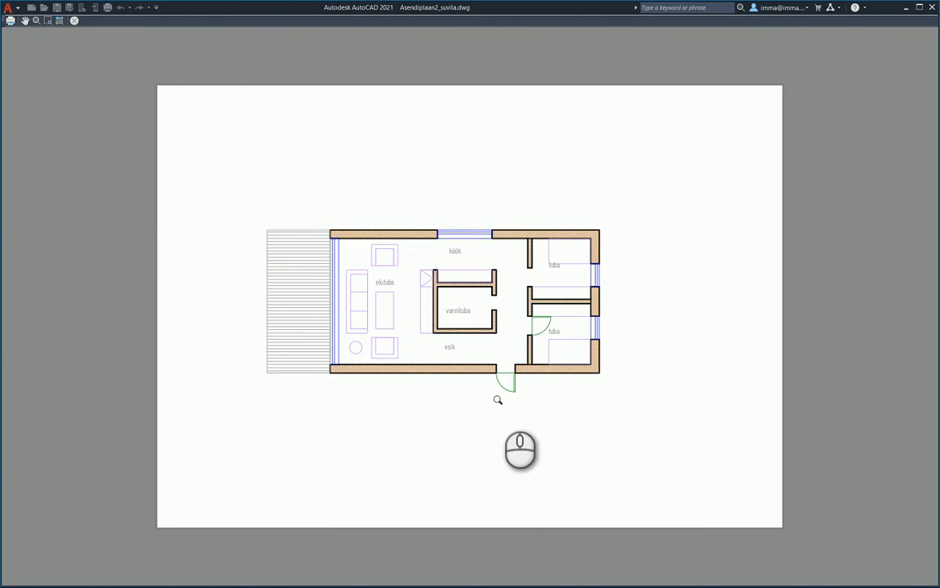
pyautogui.press('Escape')
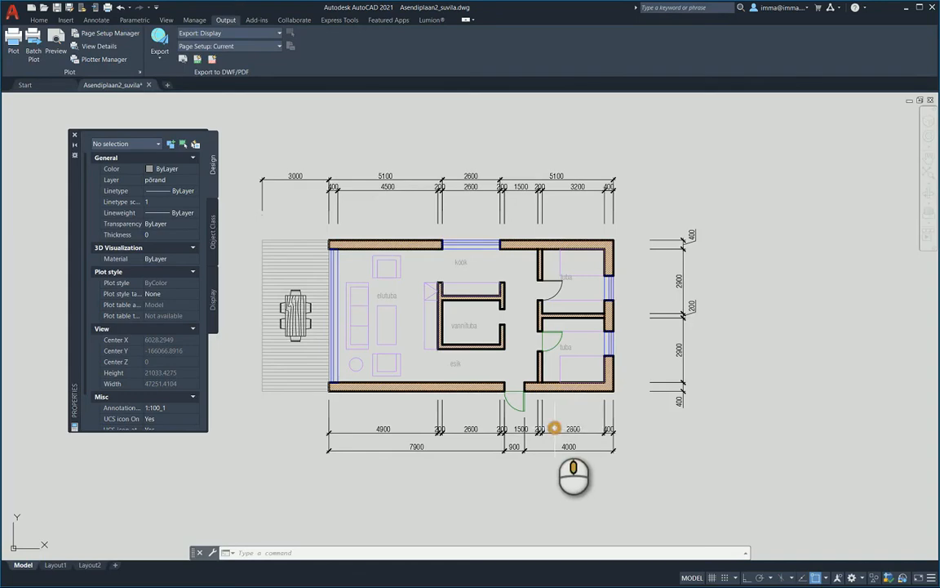
# Check which layer the 2800 dimension below the floor plan is on.
pyautogui.click(556, 437)
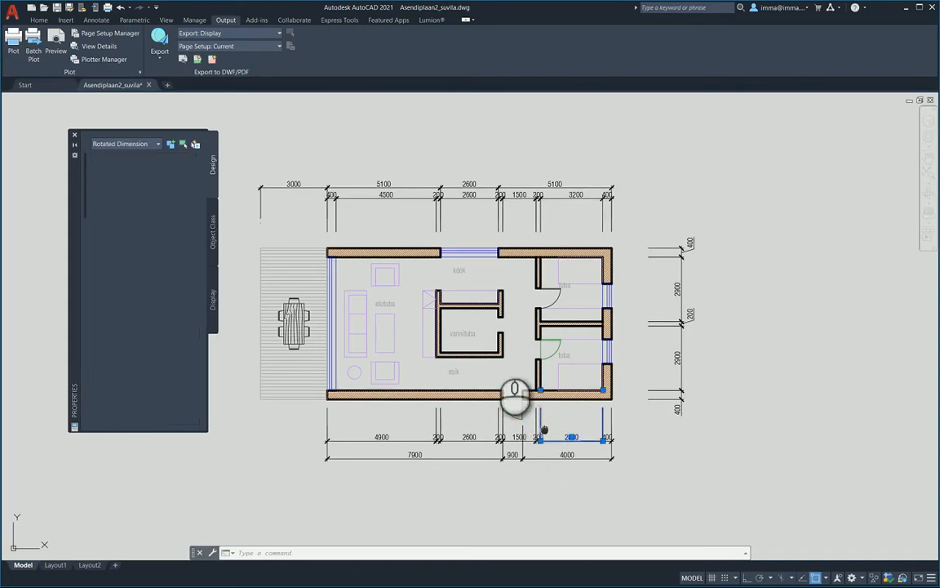
pyautogui.moveTo(536, 388); pyautogui.dragTo(546, 398, button='middle')
pyautogui.click(38, 19)
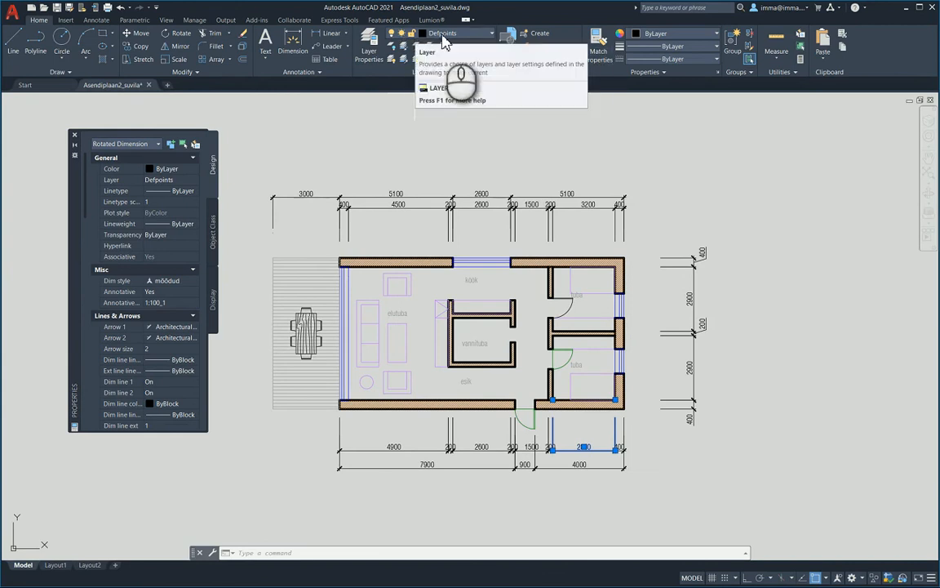
pyautogui.moveTo(442, 138); pyautogui.dragTo(444, 146, button='middle')
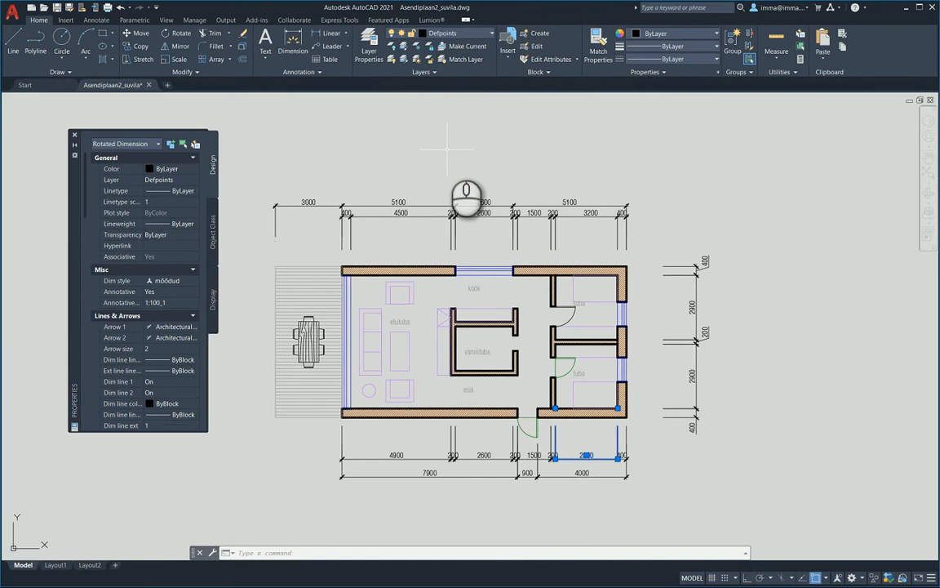
pyautogui.press('Escape')
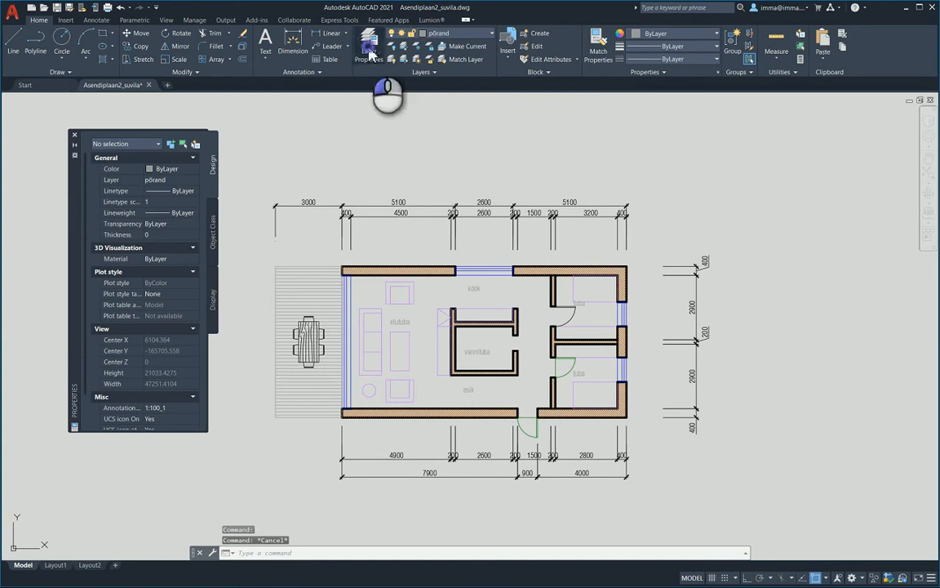
# Open the layer properties manager, enlarge it with wider Lock and Plot columns, and examine the Plot setting of the Defpoints layer.
pyautogui.click(370, 52)
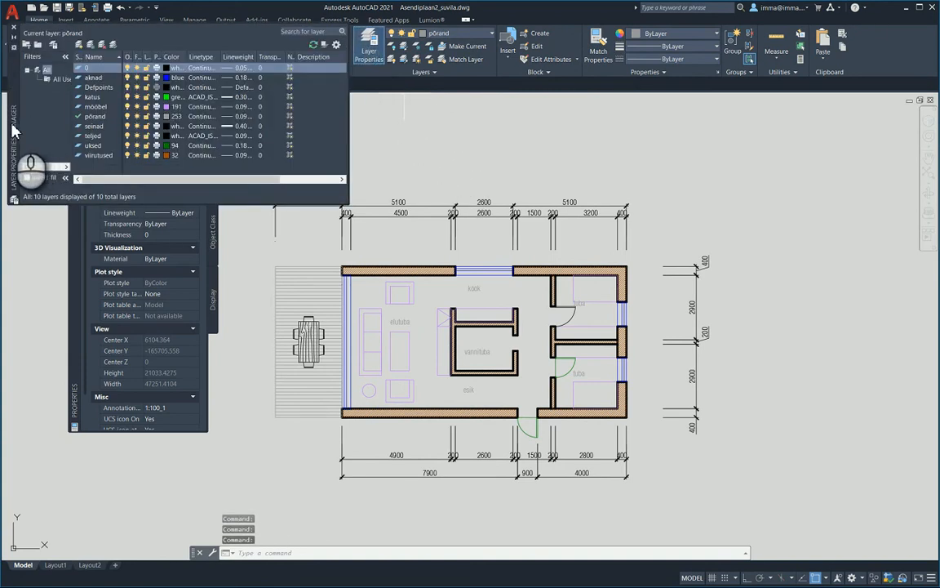
pyautogui.moveTo(22, 158)
pyautogui.mouseDown()
pyautogui.moveTo(167, 234)
pyautogui.moveTo(256, 313)
pyautogui.mouseUp()
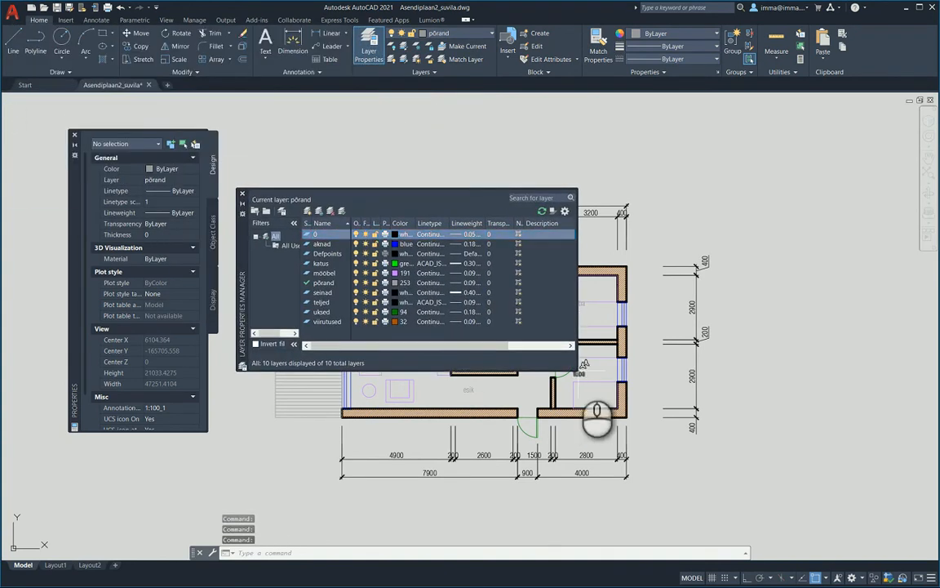
pyautogui.moveTo(583, 373); pyautogui.dragTo(728, 445)
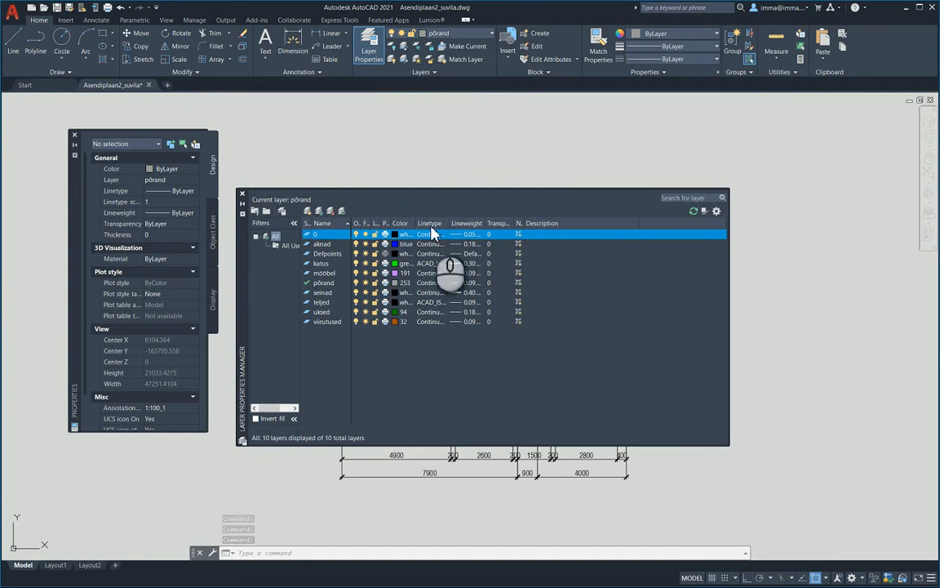
pyautogui.moveTo(399, 222); pyautogui.dragTo(446, 222)
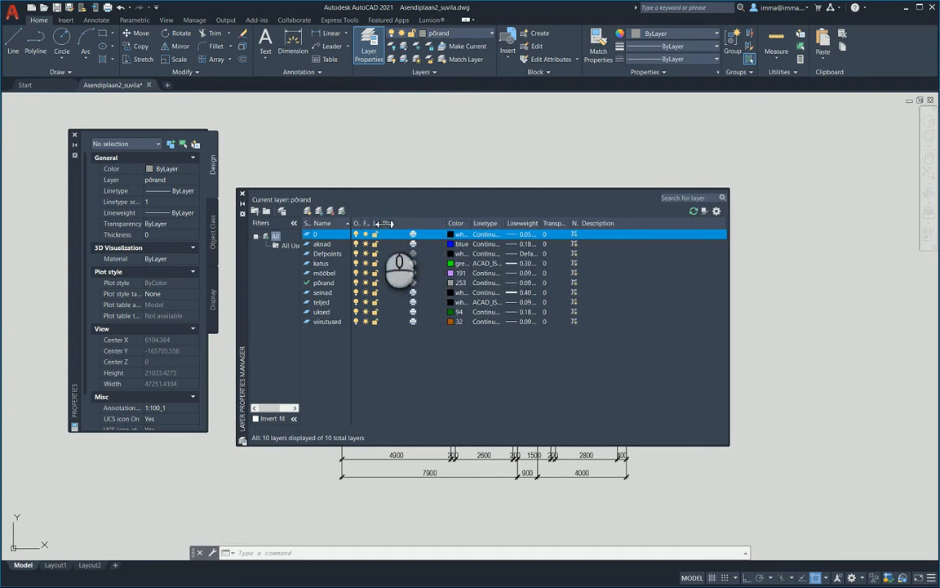
pyautogui.moveTo(388, 223); pyautogui.dragTo(411, 223)
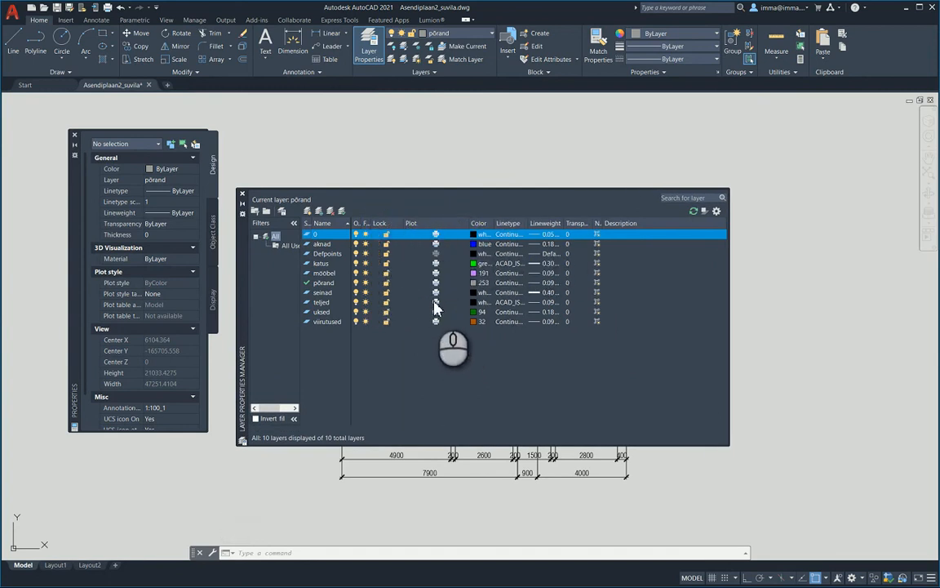
pyautogui.click(324, 256)
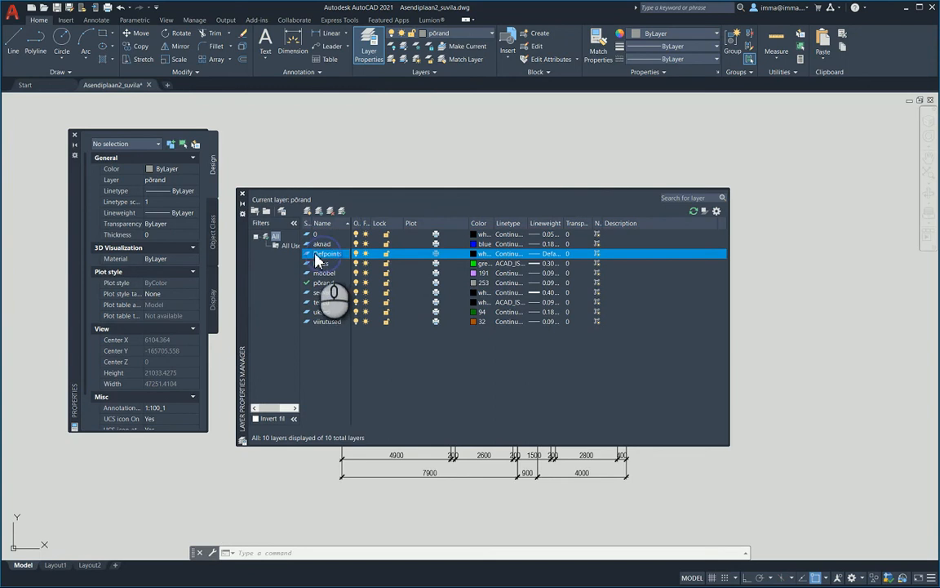
pyautogui.click(439, 263)
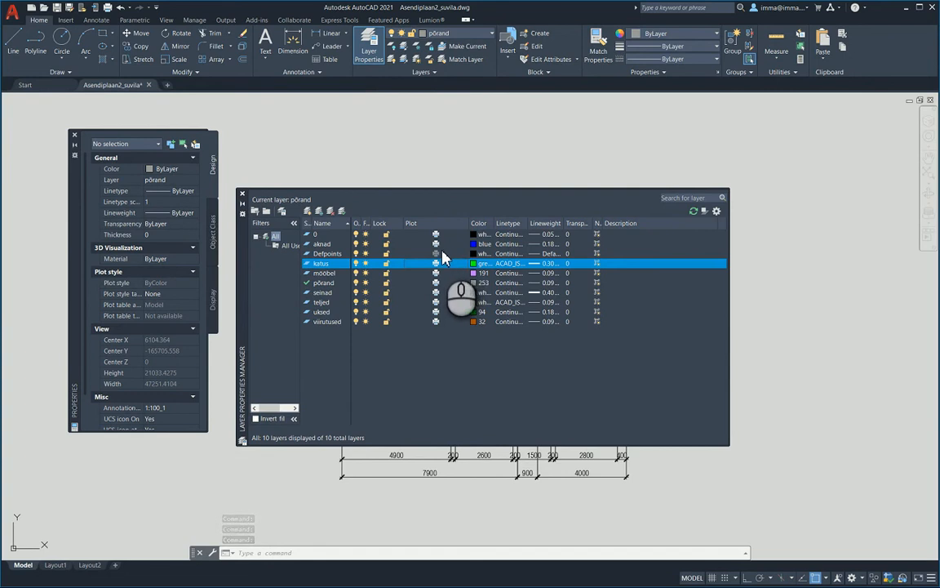
# Select all dimensions similar to the upper ones on the floor plan, move them to layer 0, and close the layer properties manager.
pyautogui.moveTo(242, 315); pyautogui.dragTo(246, 466)
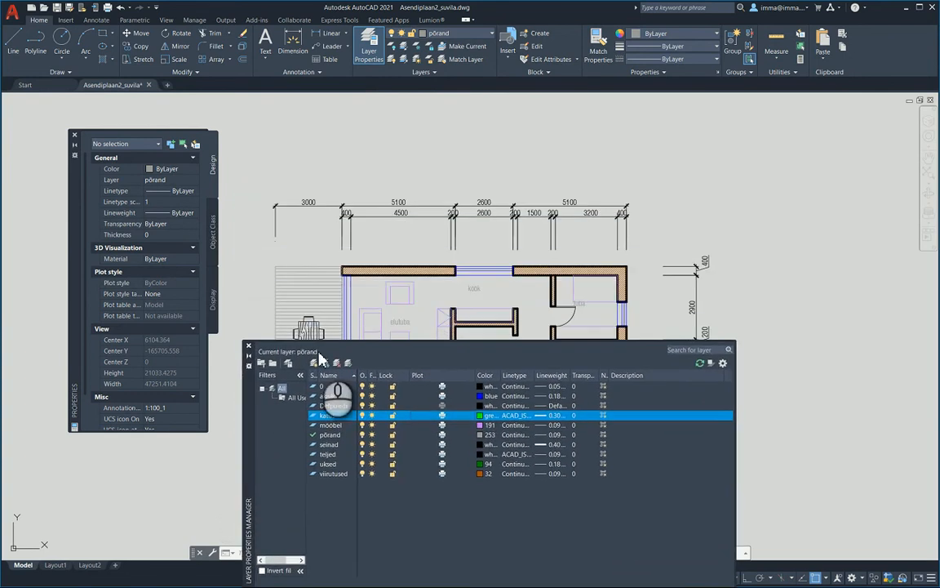
pyautogui.click(347, 237)
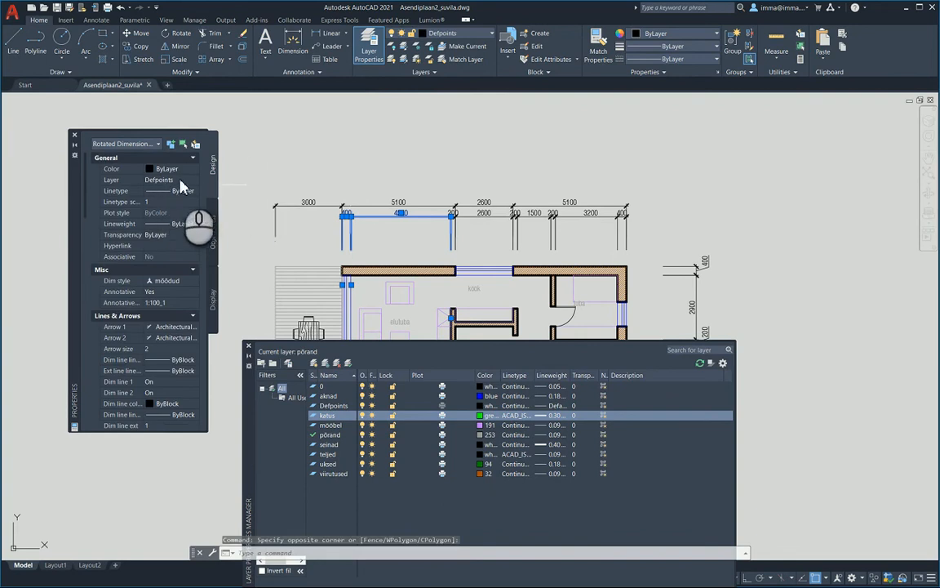
pyautogui.scroll(-3, 408, 167)
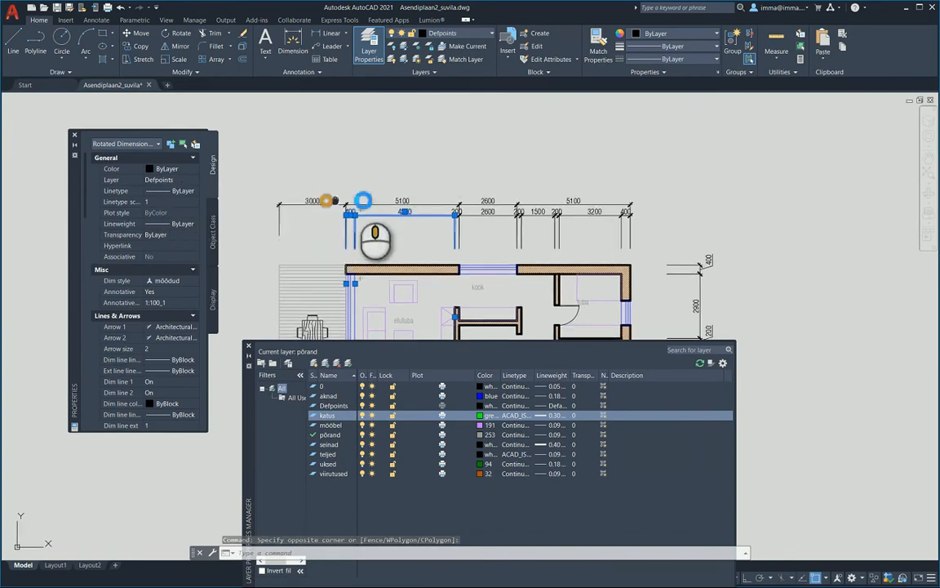
pyautogui.rightClick(404, 138)
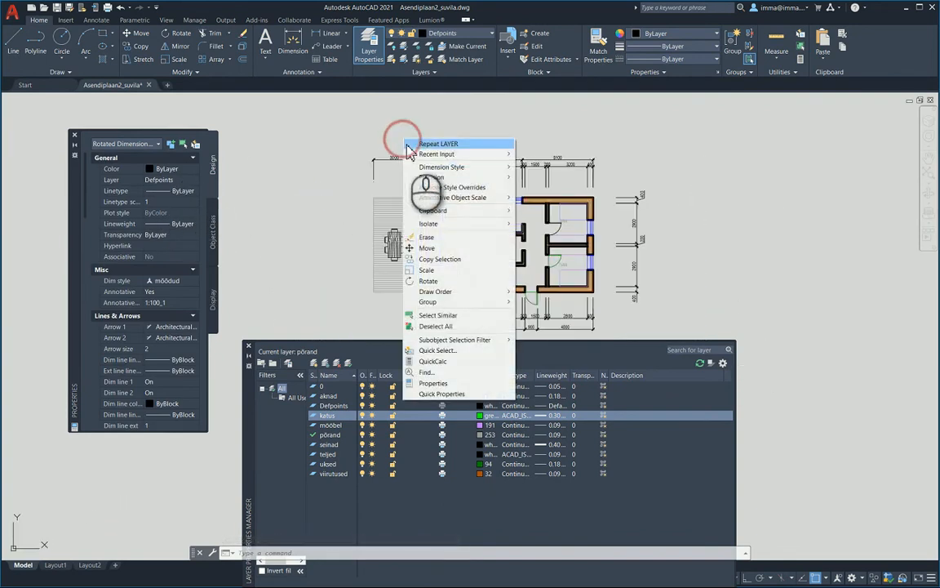
pyautogui.click(433, 315)
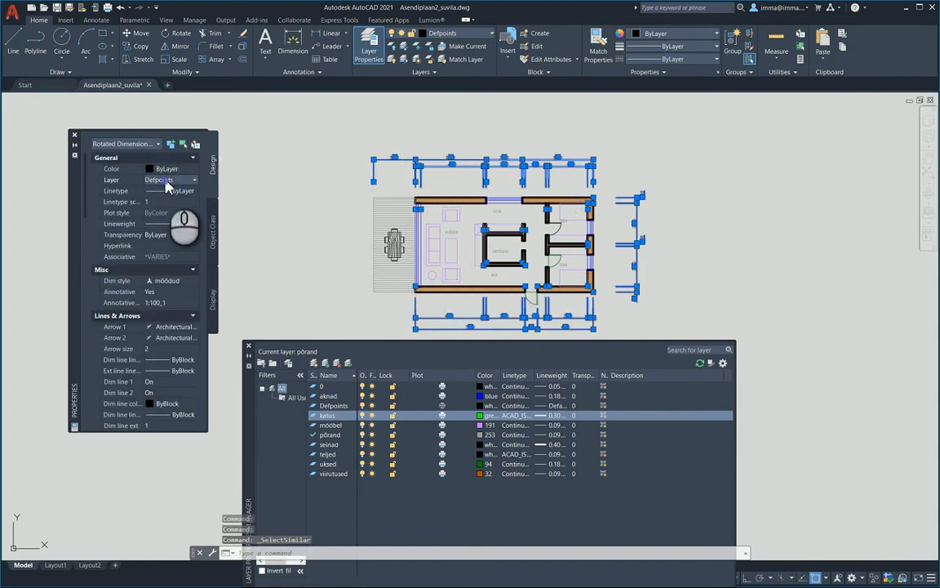
pyautogui.click(165, 185)
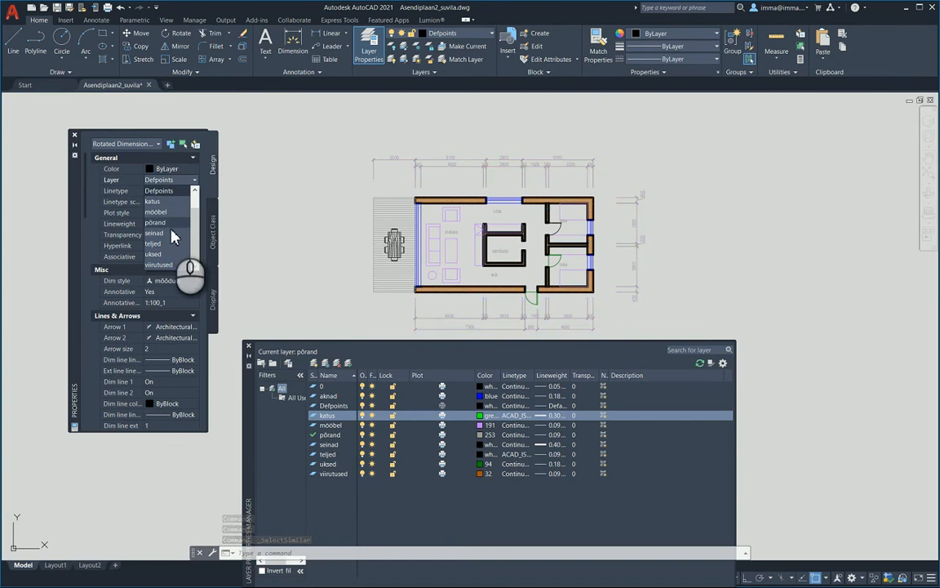
pyautogui.moveTo(196, 237); pyautogui.dragTo(195, 255)
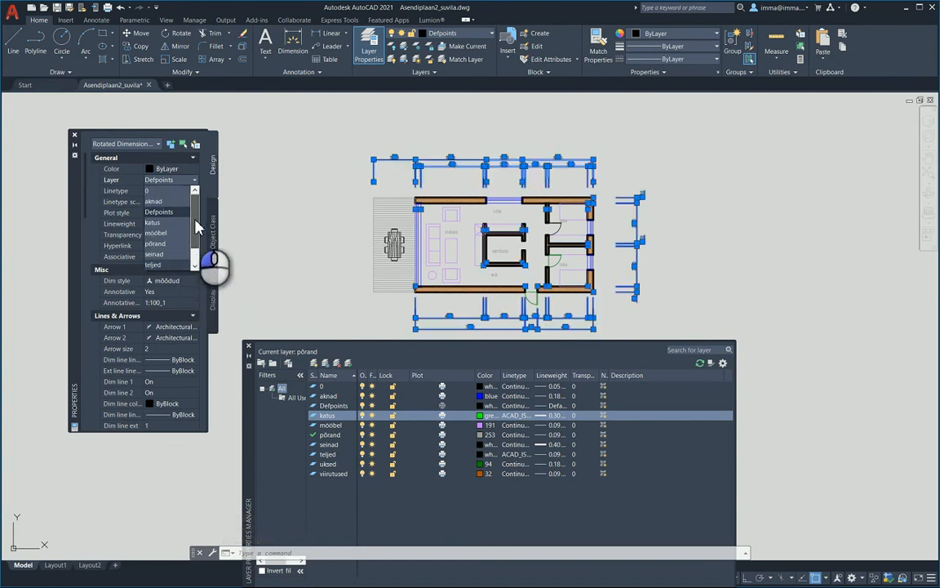
pyautogui.scroll(1, 187, 214)
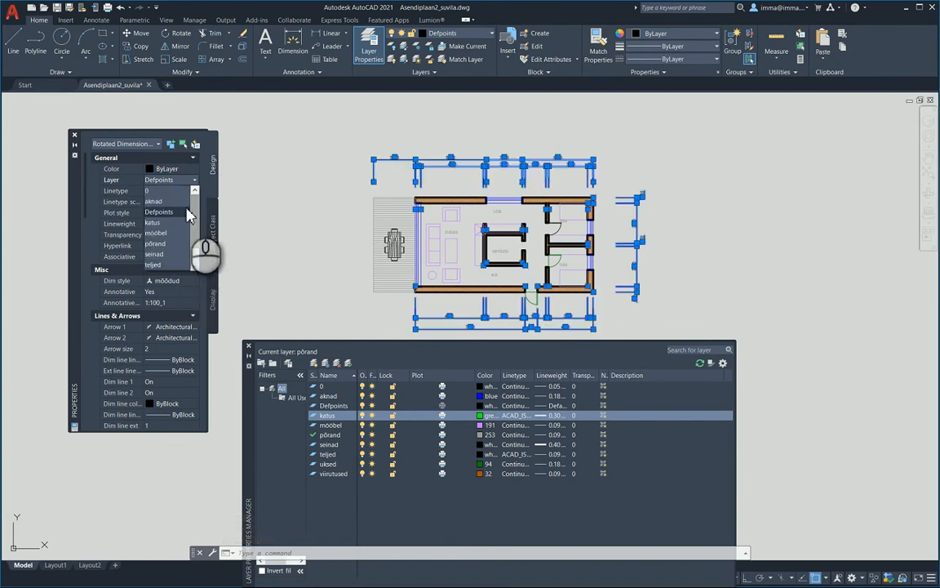
pyautogui.click(165, 192)
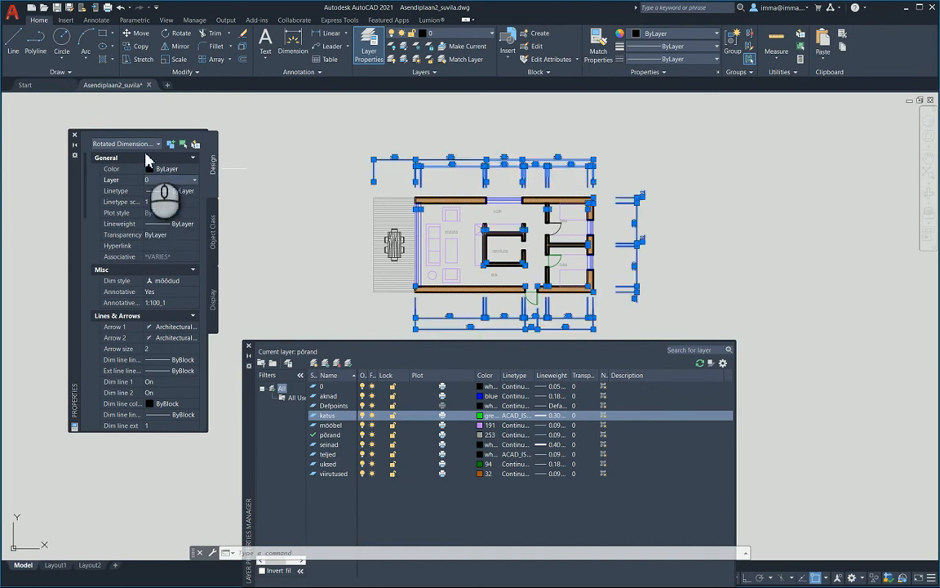
pyautogui.press('Escape')
pyautogui.click(249, 345)
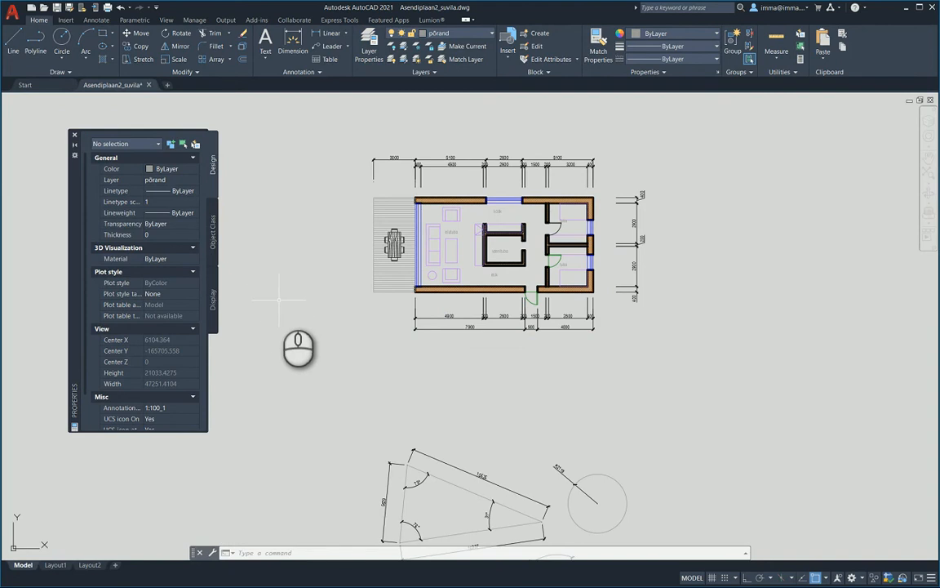
# Start a single-sheet plot and preview the floor plan to check that its dimensions are plotted.
pyautogui.hotkey('ctrl', 'p')
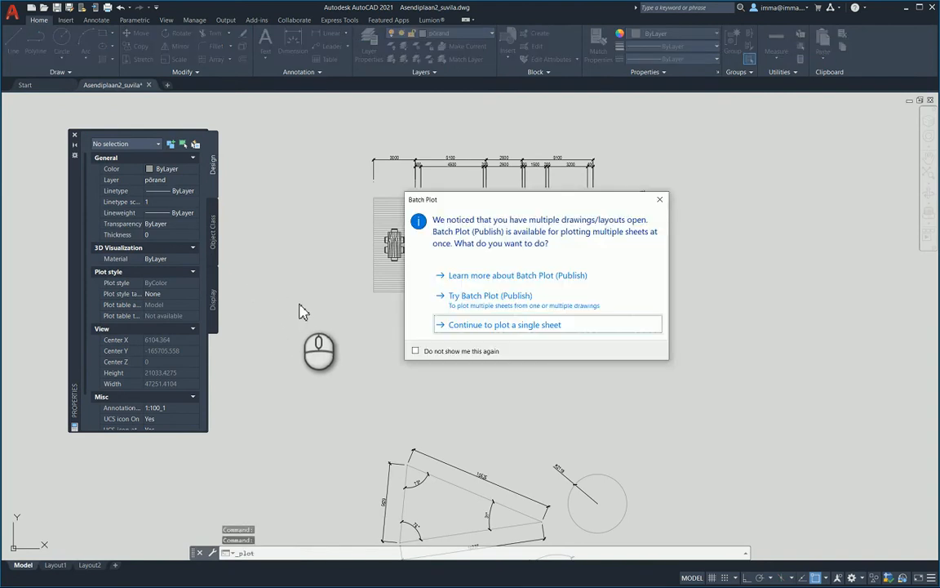
pyautogui.click(481, 326)
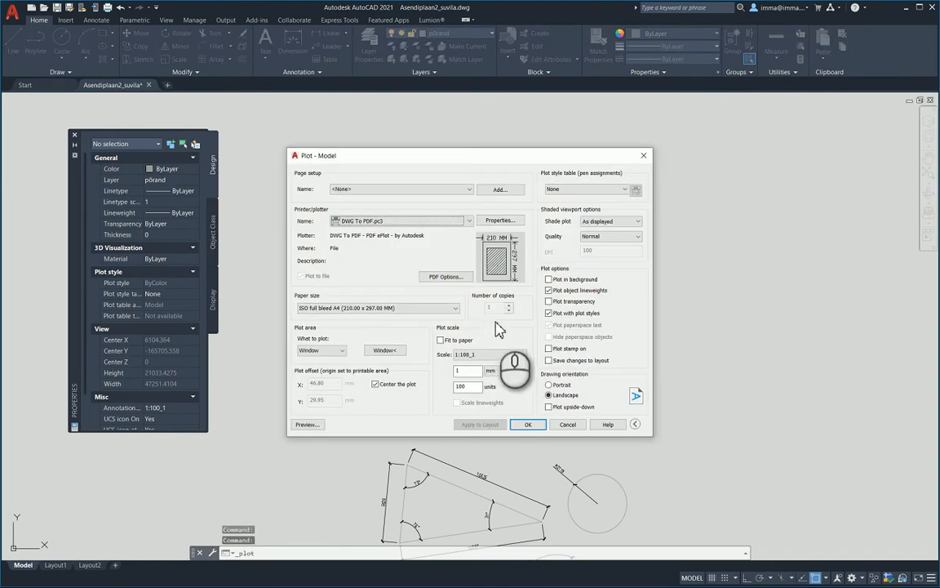
pyautogui.click(306, 426)
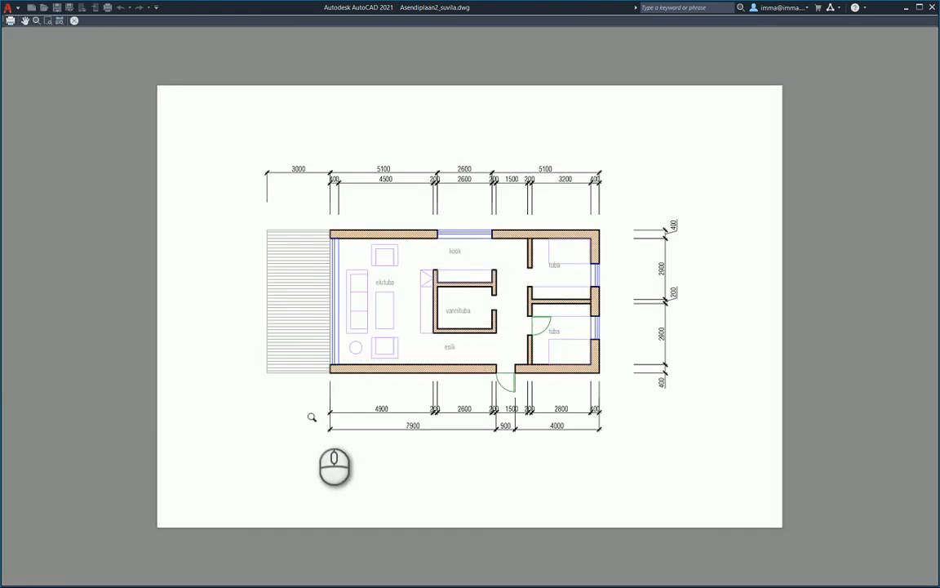
pyautogui.rightClick(337, 217)
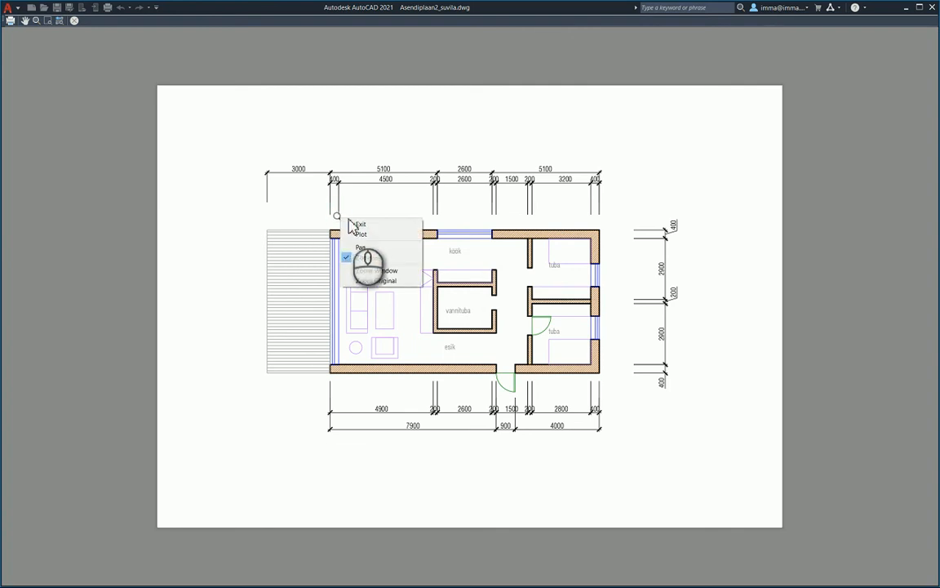
pyautogui.click(359, 224)
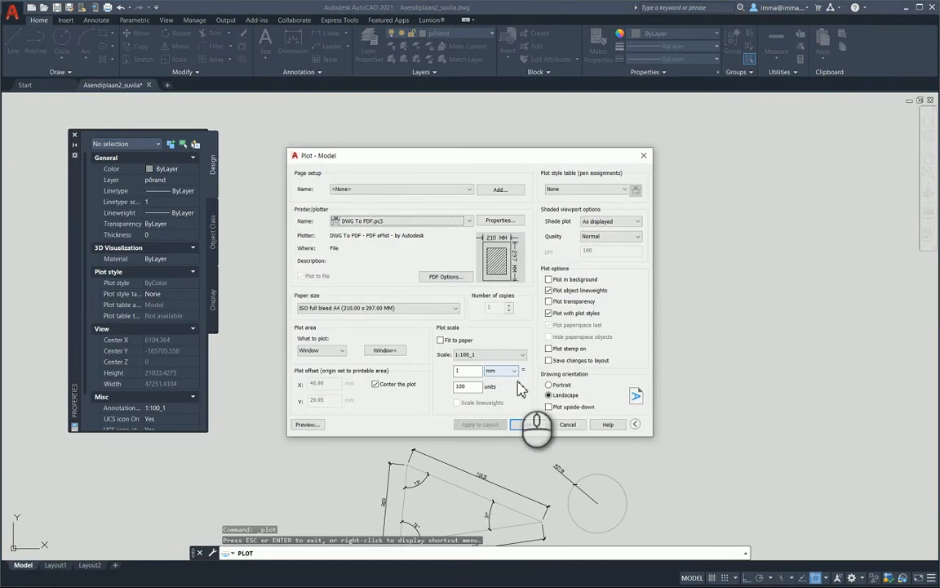
# Plot the sheet to PDF, saving it as Asendiplaan2_suvila-Model.pdf in the 3.tund folder.
pyautogui.click(528, 425)
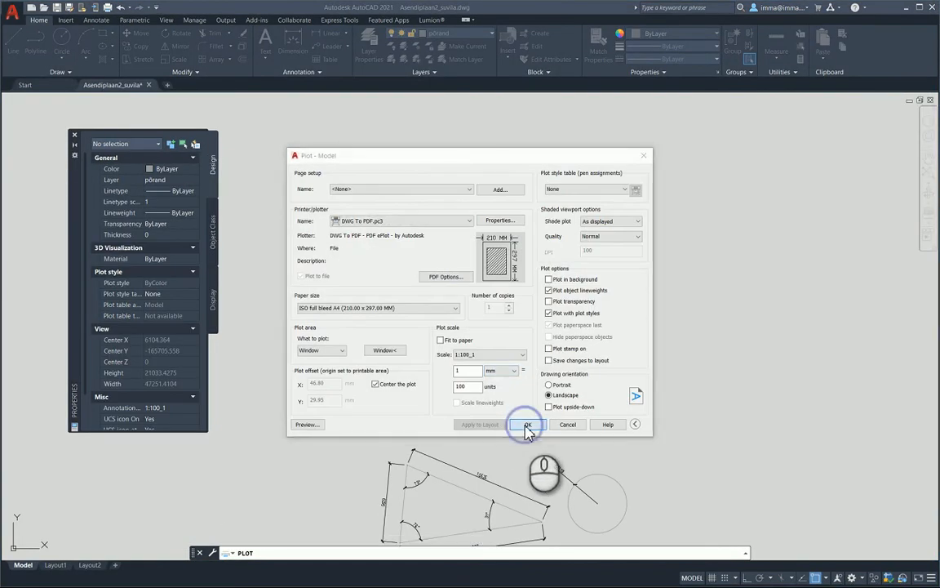
pyautogui.click(324, 236)
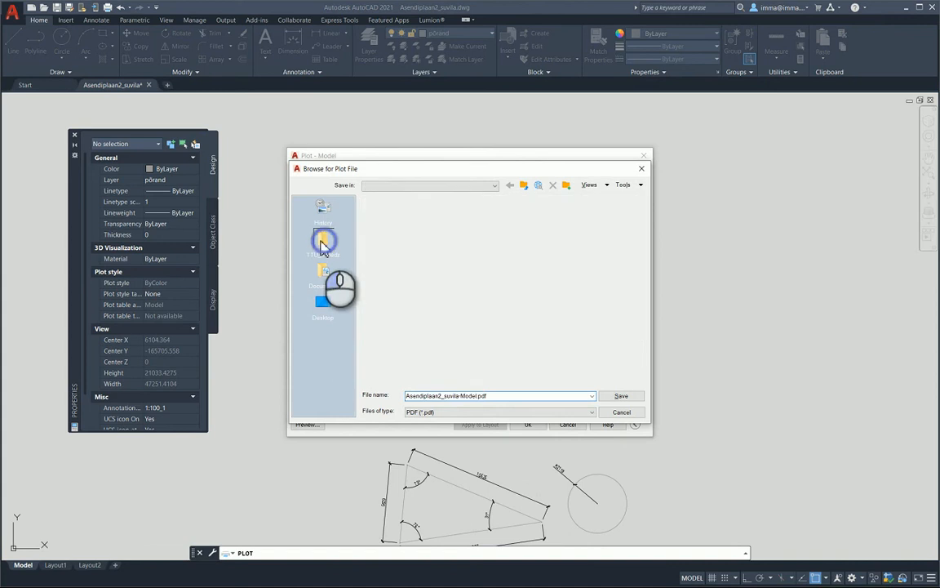
pyautogui.doubleClick(389, 239)
pyautogui.click(452, 395)
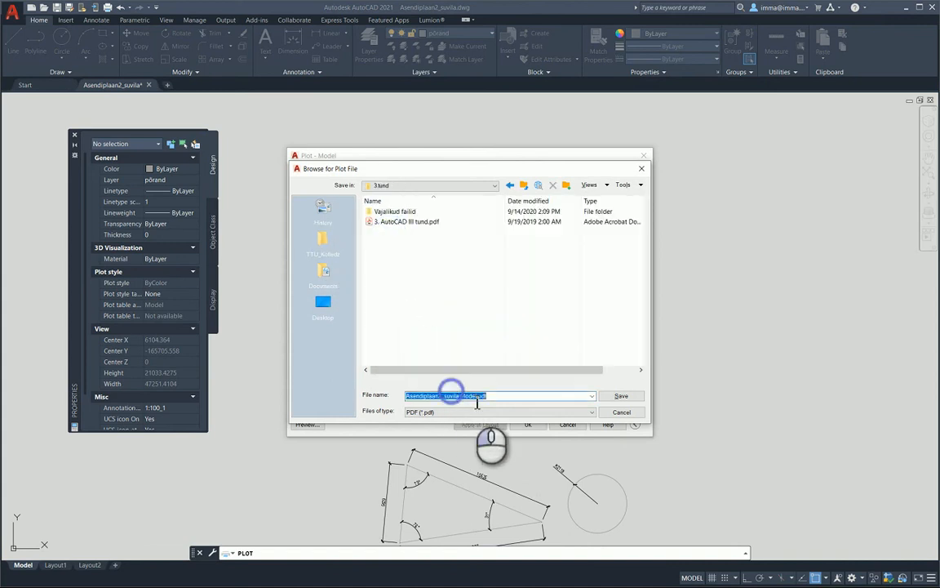
pyautogui.click(616, 399)
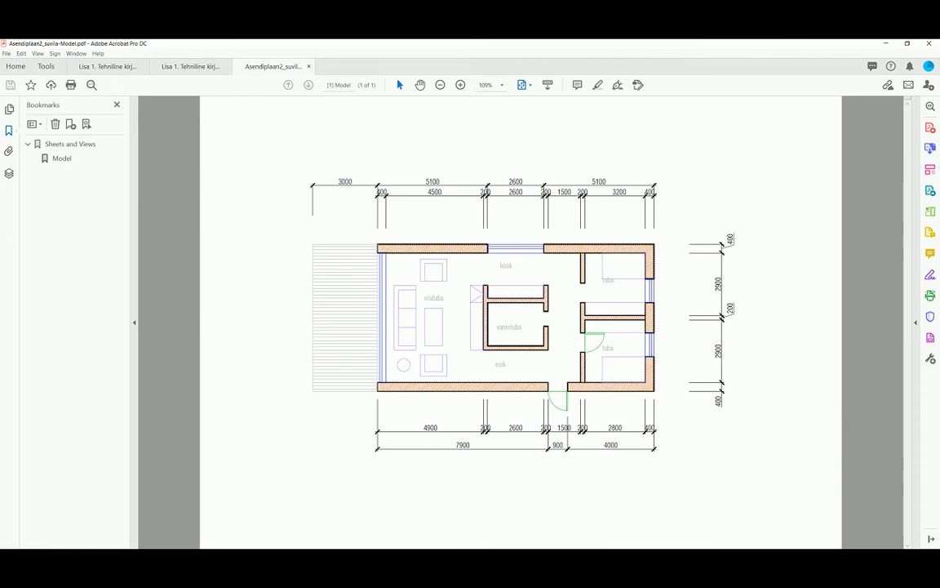
# Switch to Adobe Acrobat Pro DC, list the PDF's layers, and toggle the seinad and põrand layers off and on again.
pyautogui.moveTo(609, 46)
pyautogui.mouseDown()
pyautogui.moveTo(659, 57)
pyautogui.moveTo(460, 20)
pyautogui.moveTo(474, 23)
pyautogui.mouseUp()
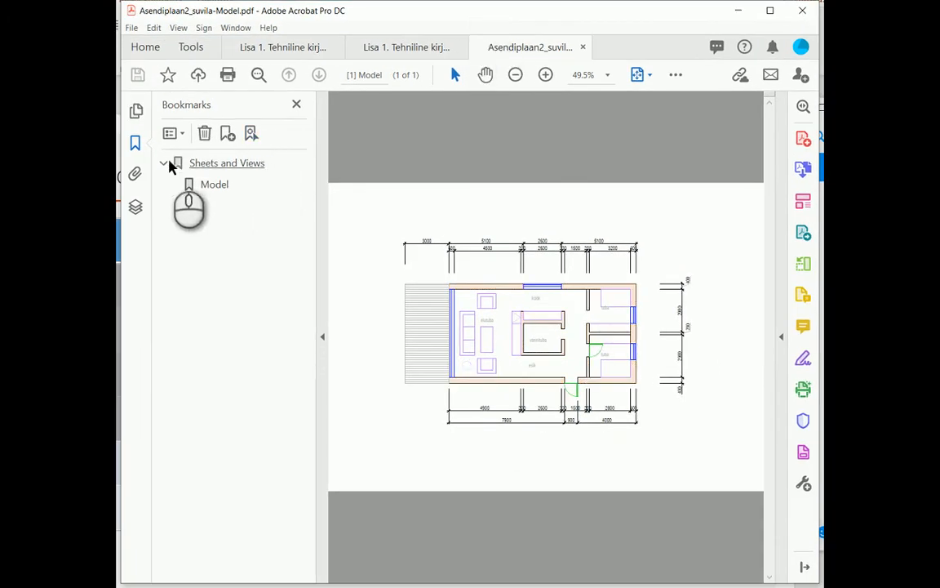
pyautogui.click(136, 207)
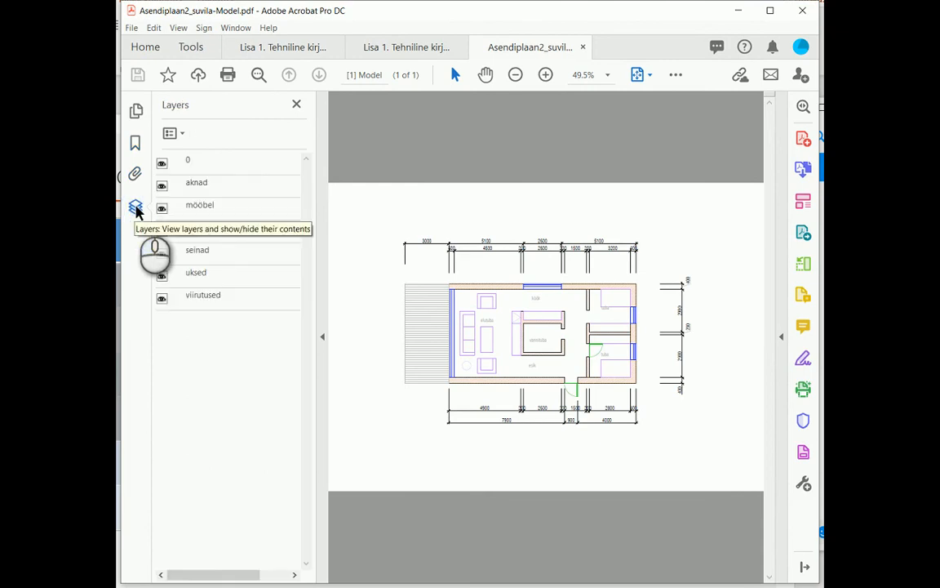
pyautogui.click(160, 249)
pyautogui.click(160, 231)
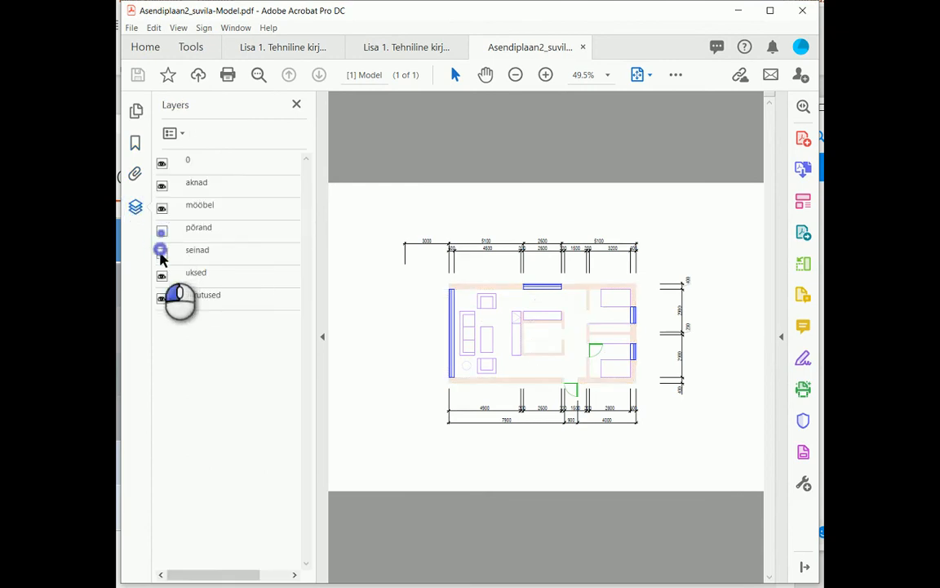
pyautogui.click(161, 250)
pyautogui.click(161, 231)
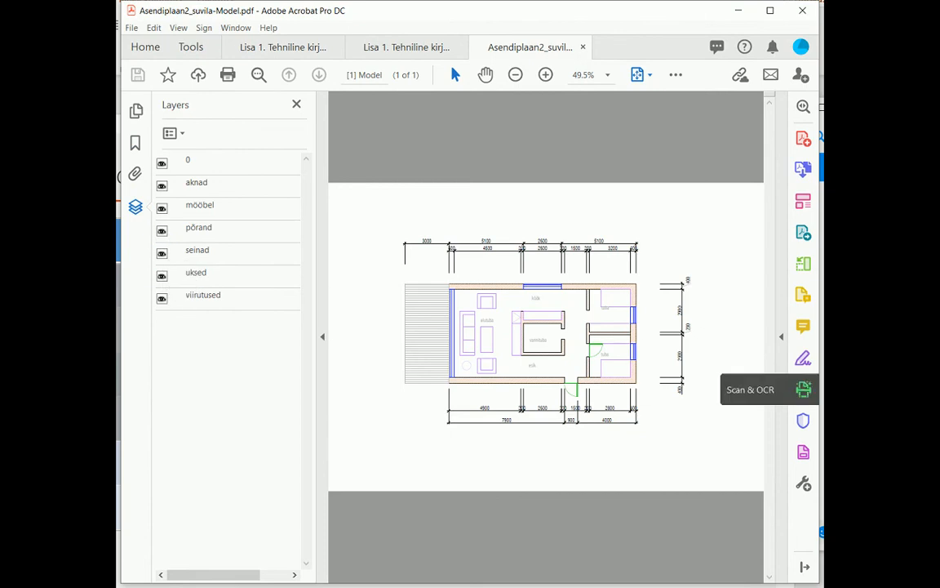